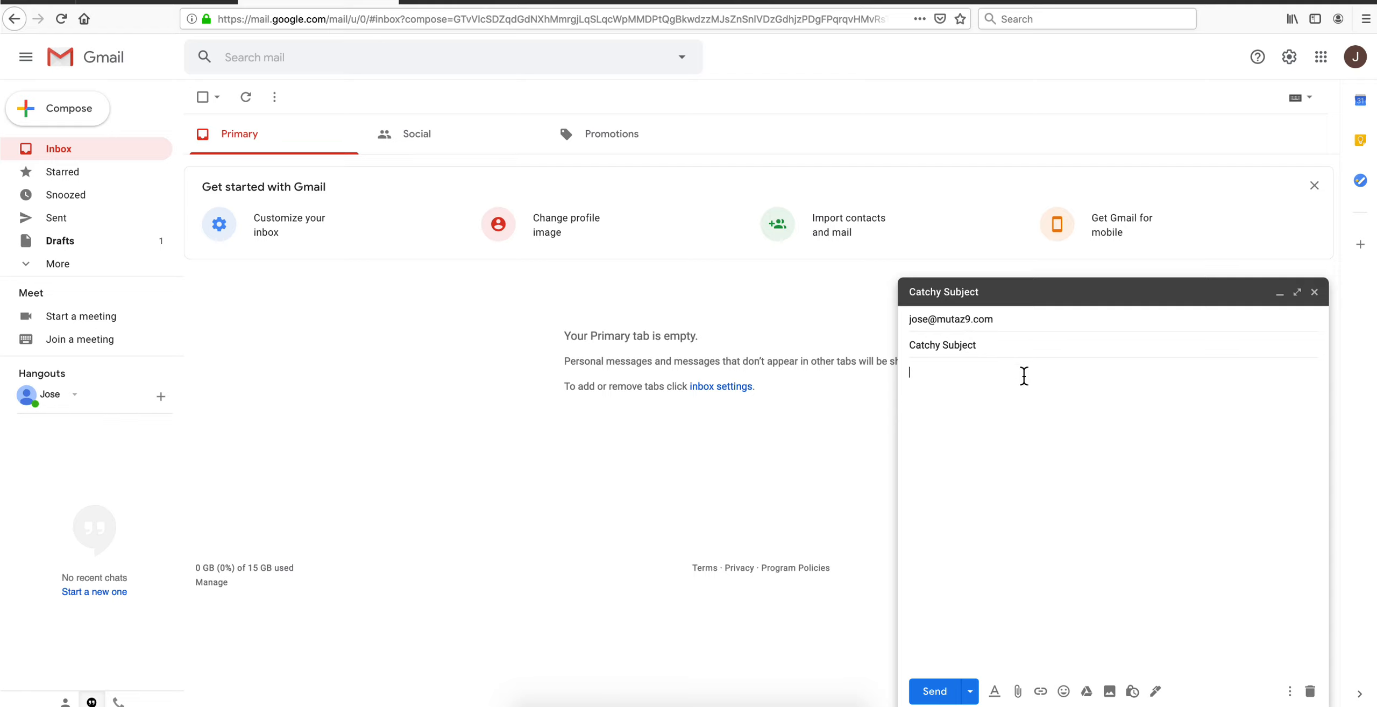
- Attach SubpoenaK.docx from the Office365MailTrace folder to the "Catchy Subject" email draft, and minimize the folder window
{"action": "left_click", "coordinate": [992, 394]}
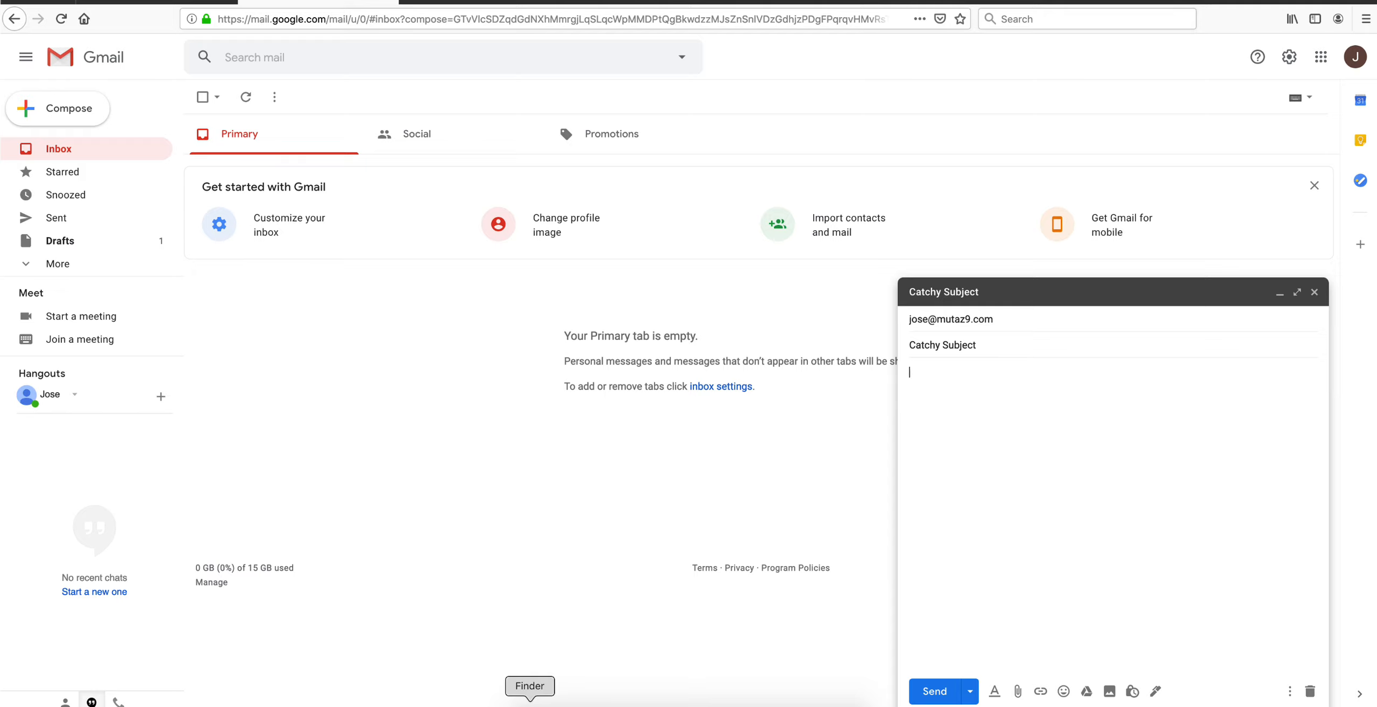
{"action": "left_click", "coordinate": [530, 703]}
{"action": "left_click", "coordinate": [1118, 547]}
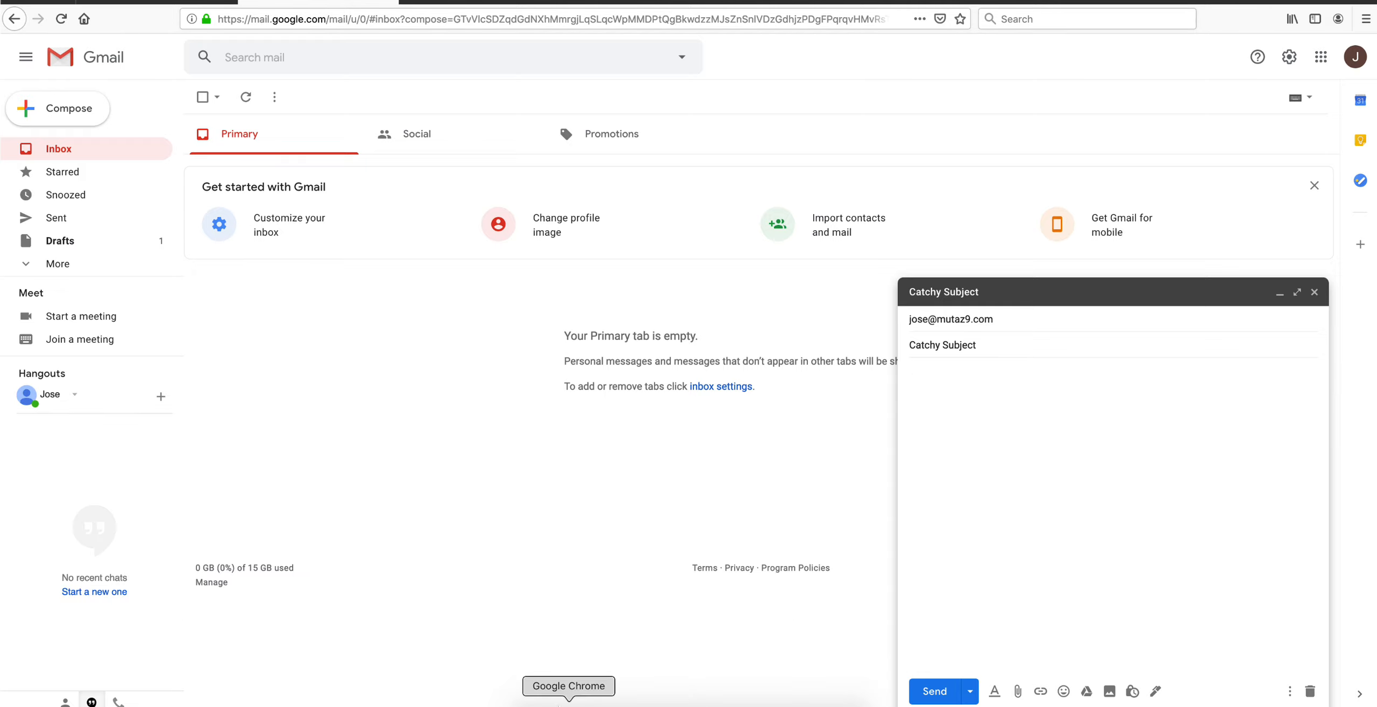
{"action": "left_click", "coordinate": [530, 703]}
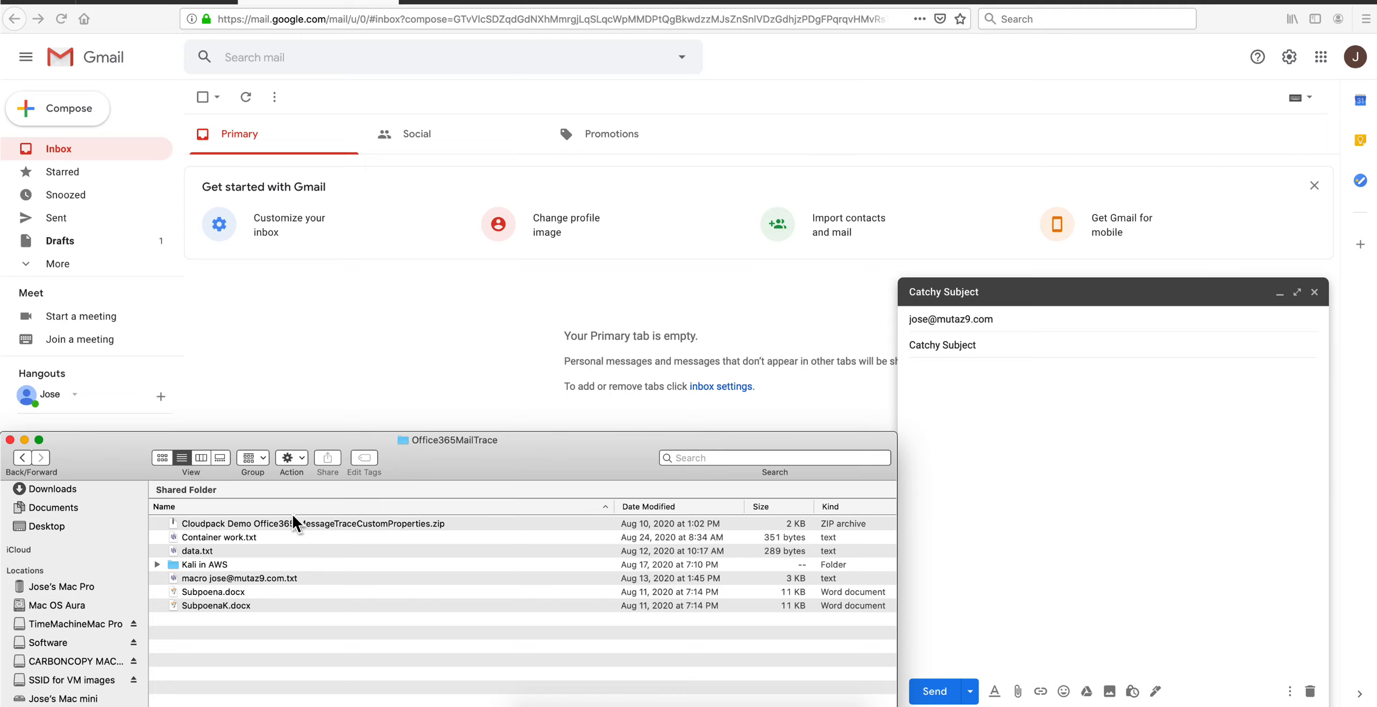
{"action": "left_click", "coordinate": [212, 606]}
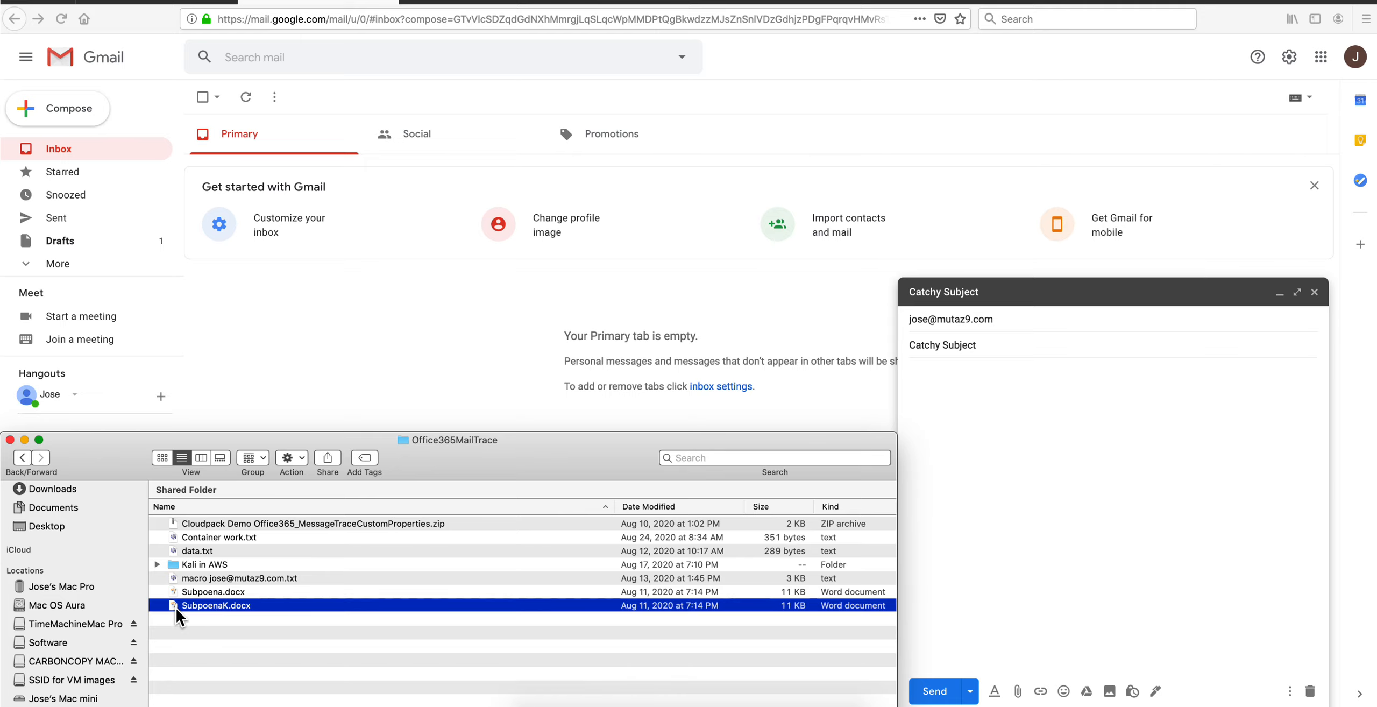
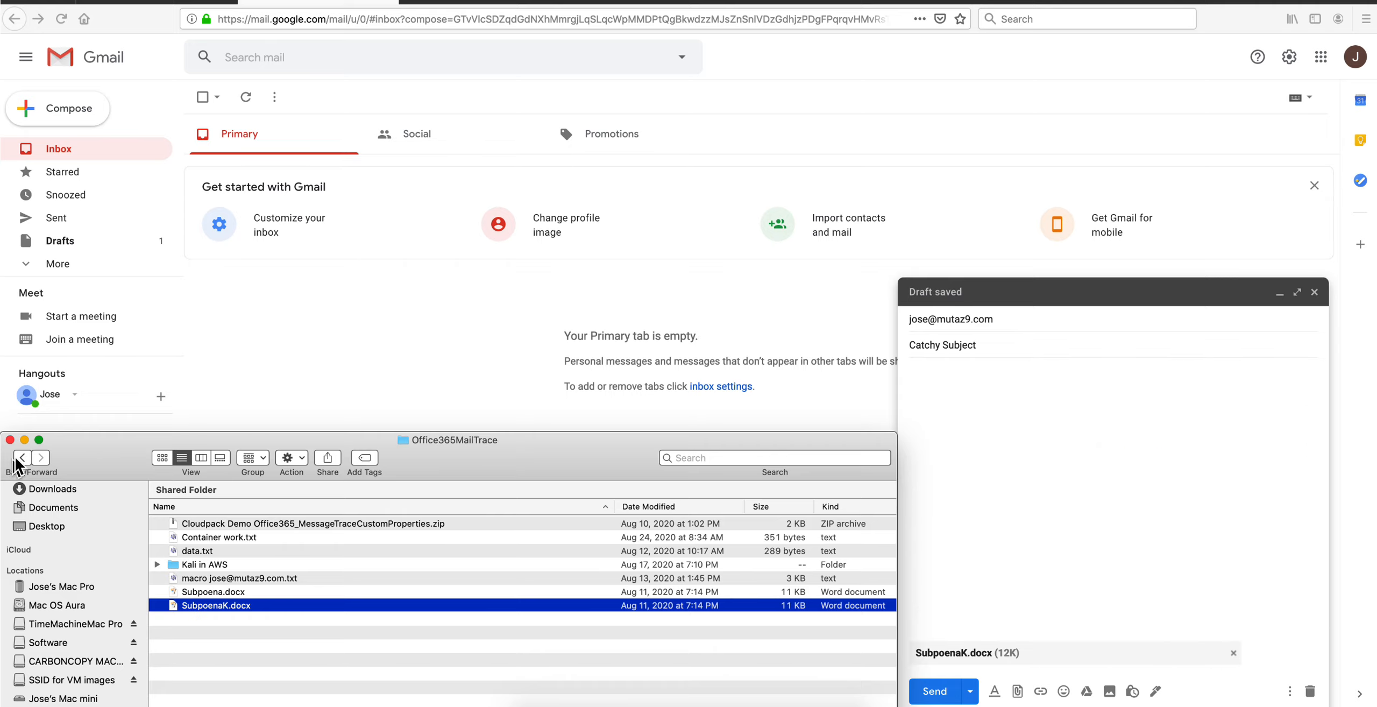
{"action": "left_click", "coordinate": [25, 439]}
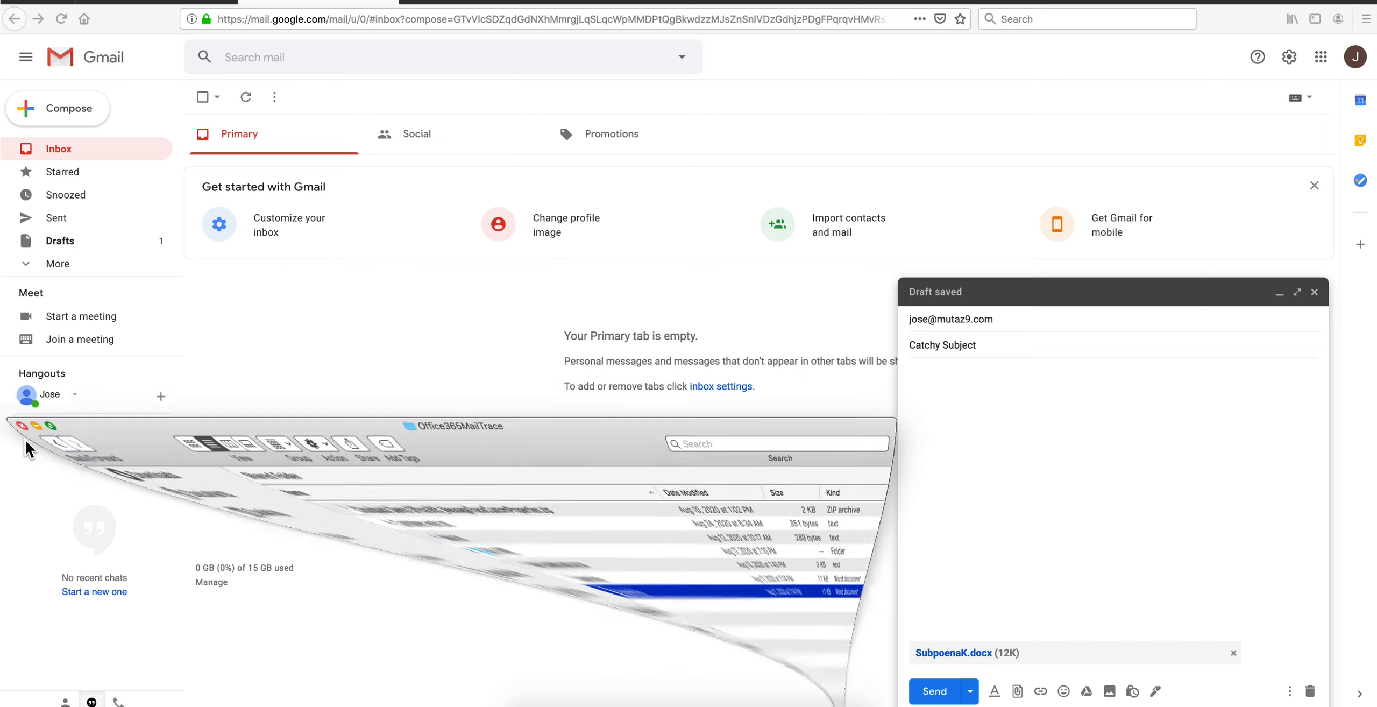
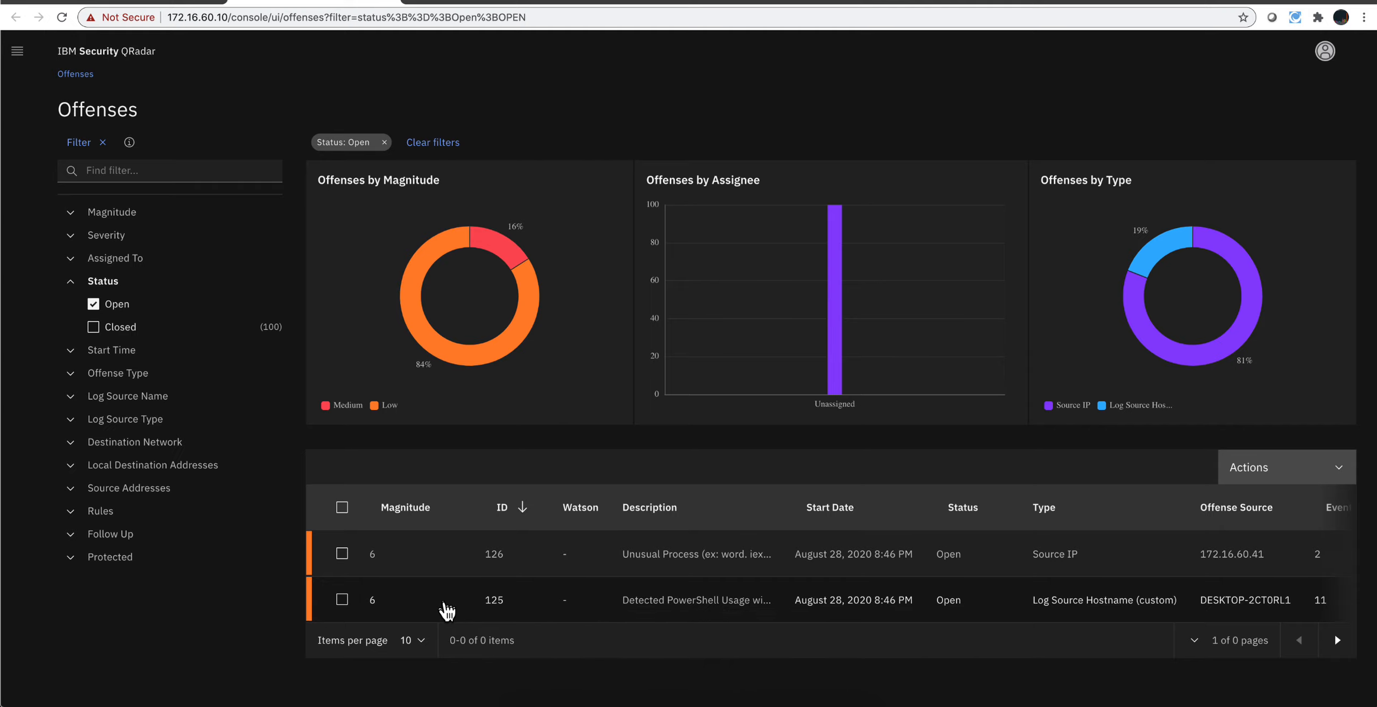
- In IBM Security QRadar, open offense 125 and examine its details, insights and available actions
{"action": "left_click", "coordinate": [447, 609]}
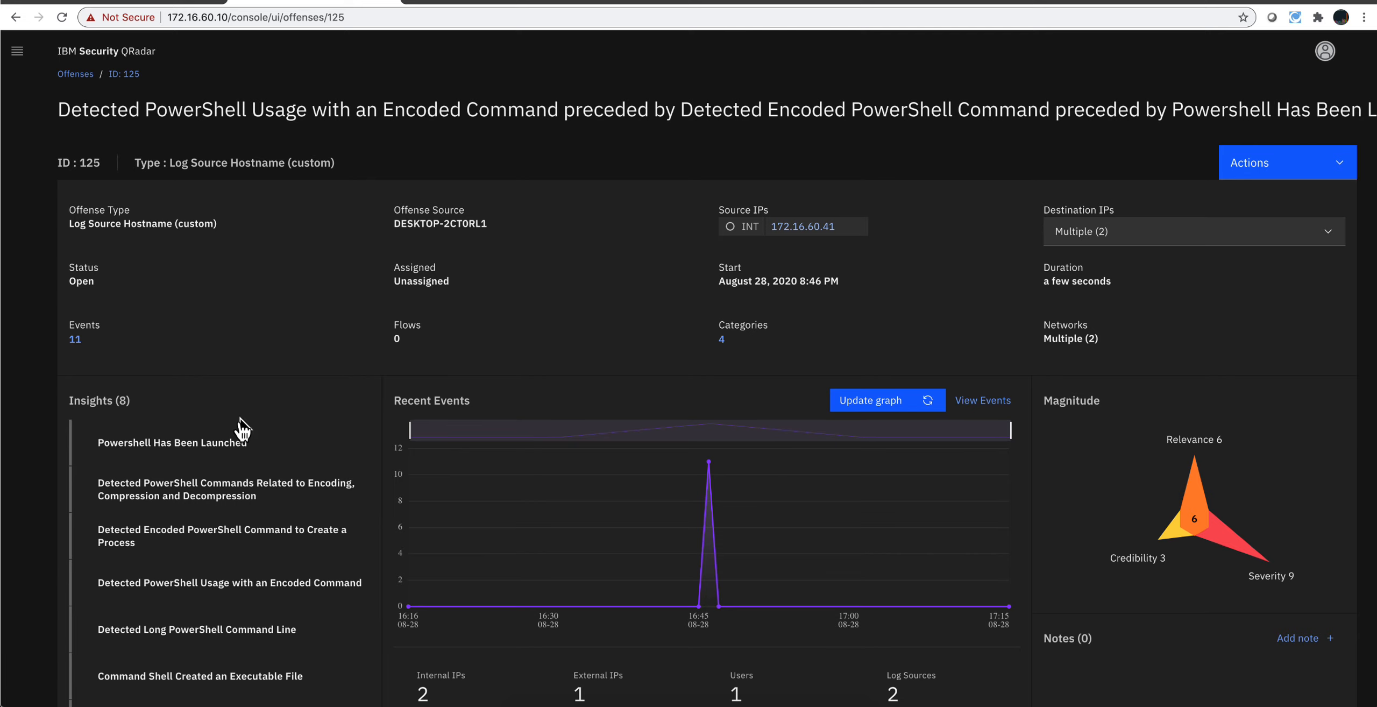
{"action": "scroll", "coordinate": [237, 432], "scroll_direction": "down", "scroll_amount": 3}
{"action": "scroll", "coordinate": [236, 432], "scroll_direction": "down", "scroll_amount": 3}
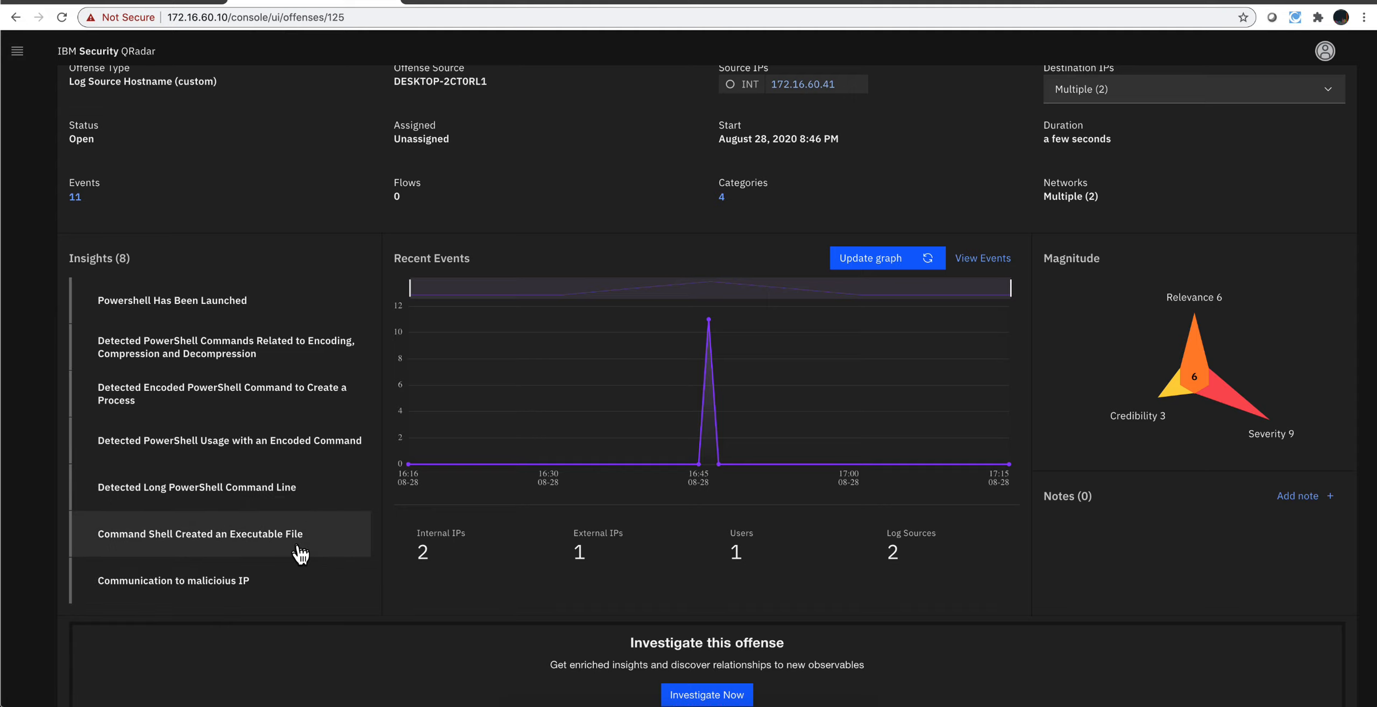
{"action": "scroll", "coordinate": [348, 611], "scroll_direction": "up", "scroll_amount": 3}
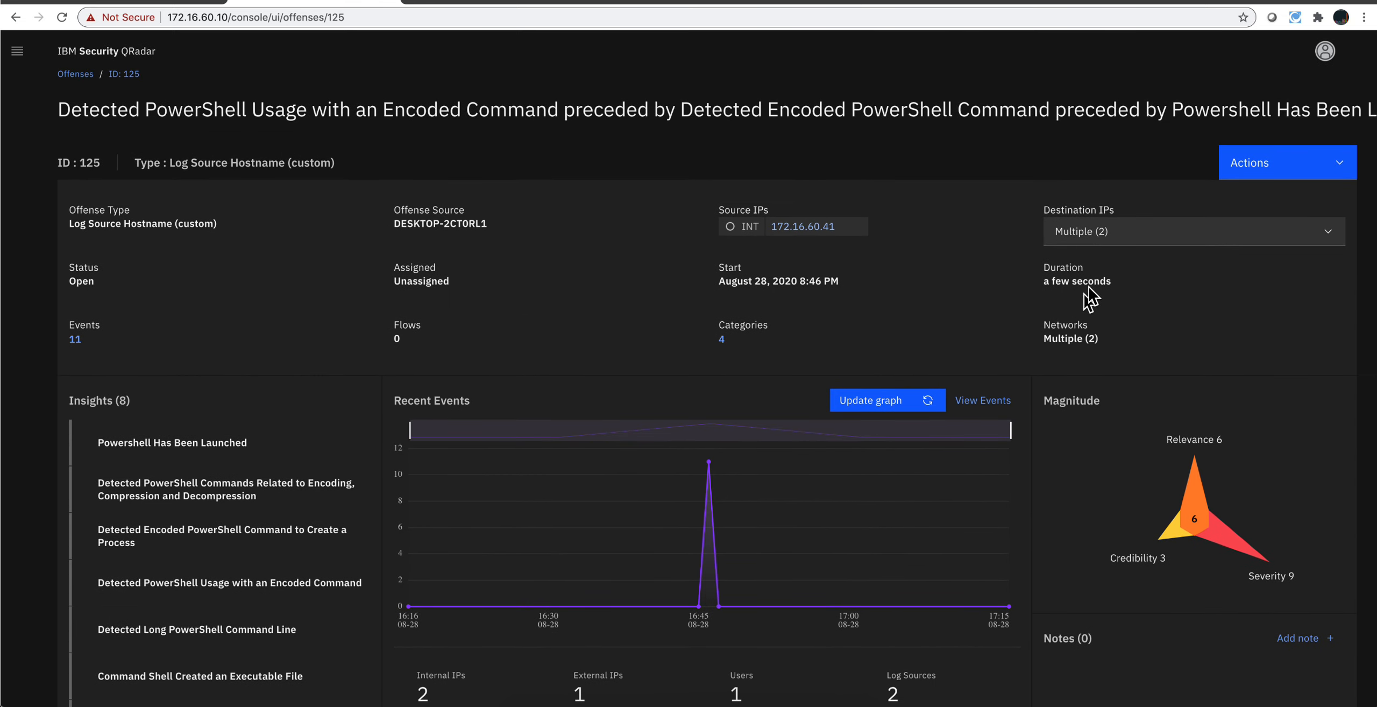
{"action": "left_click", "coordinate": [1252, 170]}
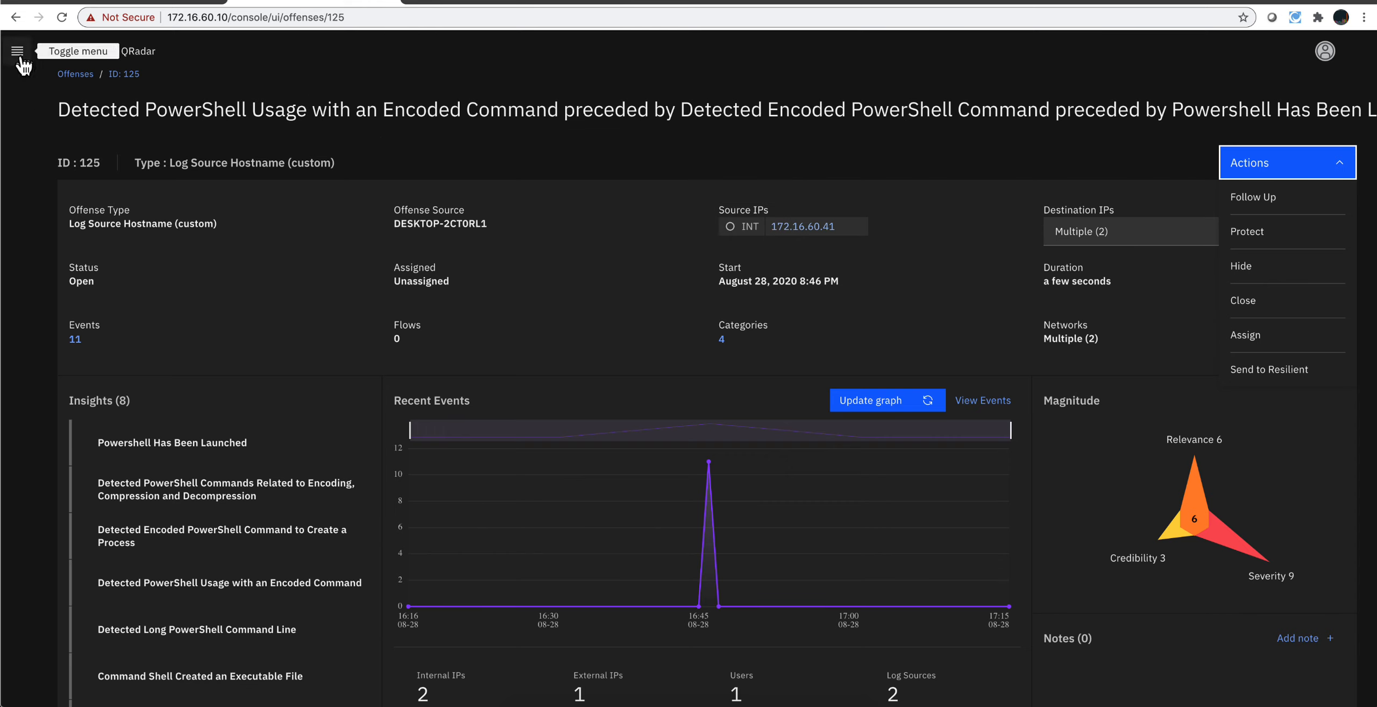
- Switch to the classic QRadar console and display its list of all offenses
{"action": "left_click", "coordinate": [112, 2]}
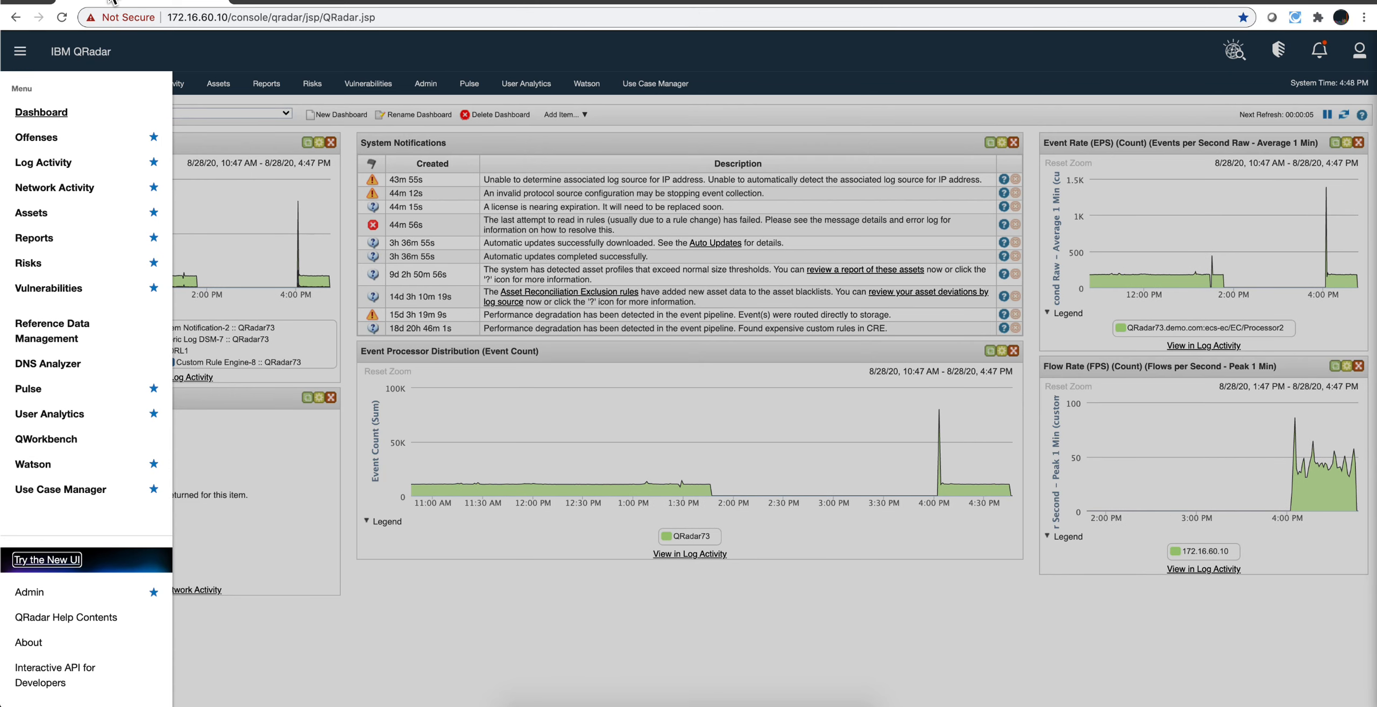
{"action": "left_click", "coordinate": [160, 62]}
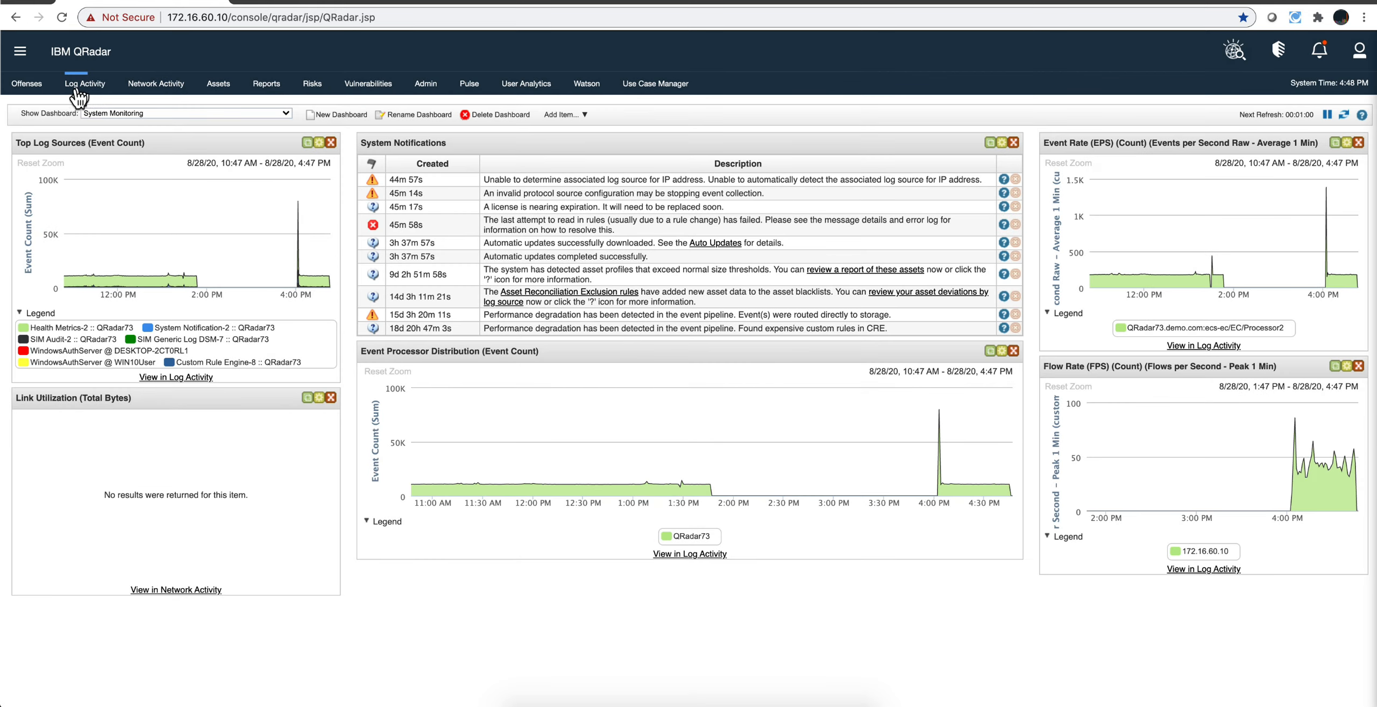
{"action": "left_click", "coordinate": [25, 85]}
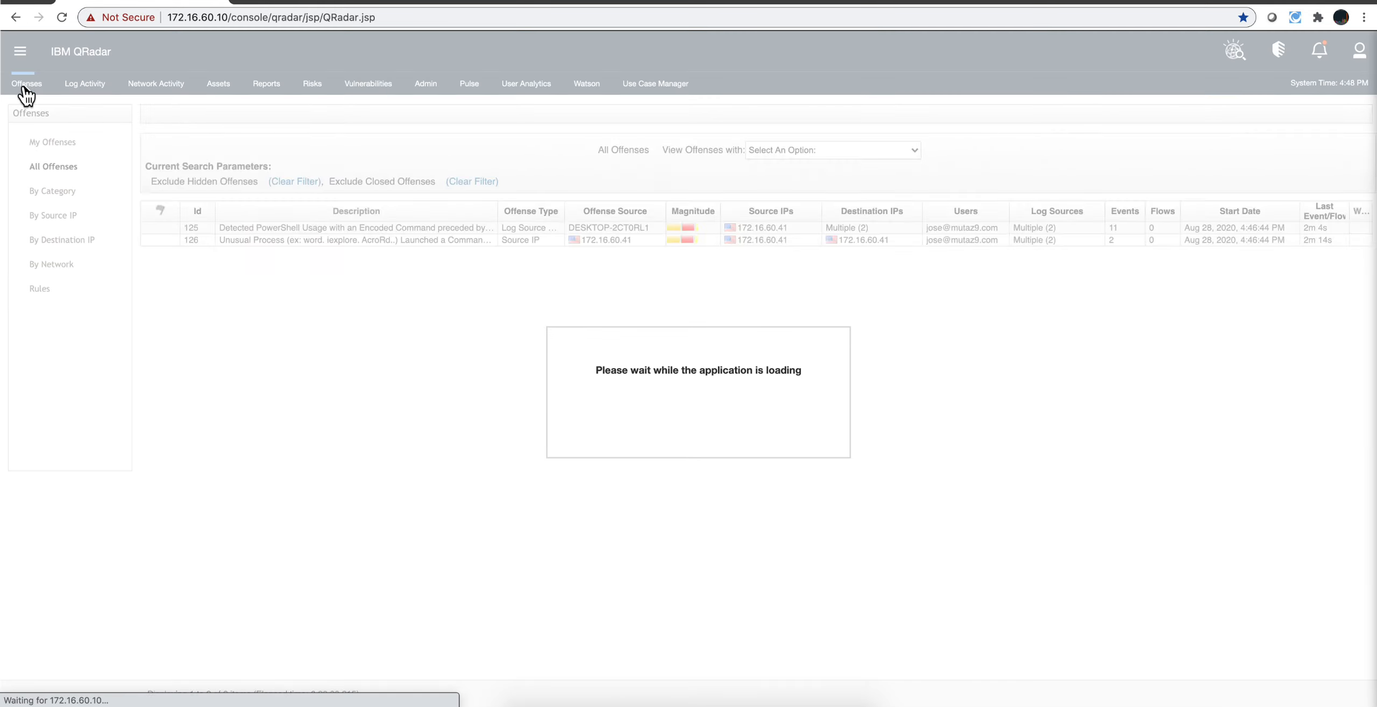
- Send offense 125 to Resilient using the Compromised Host incident template
{"action": "left_click", "coordinate": [468, 234]}
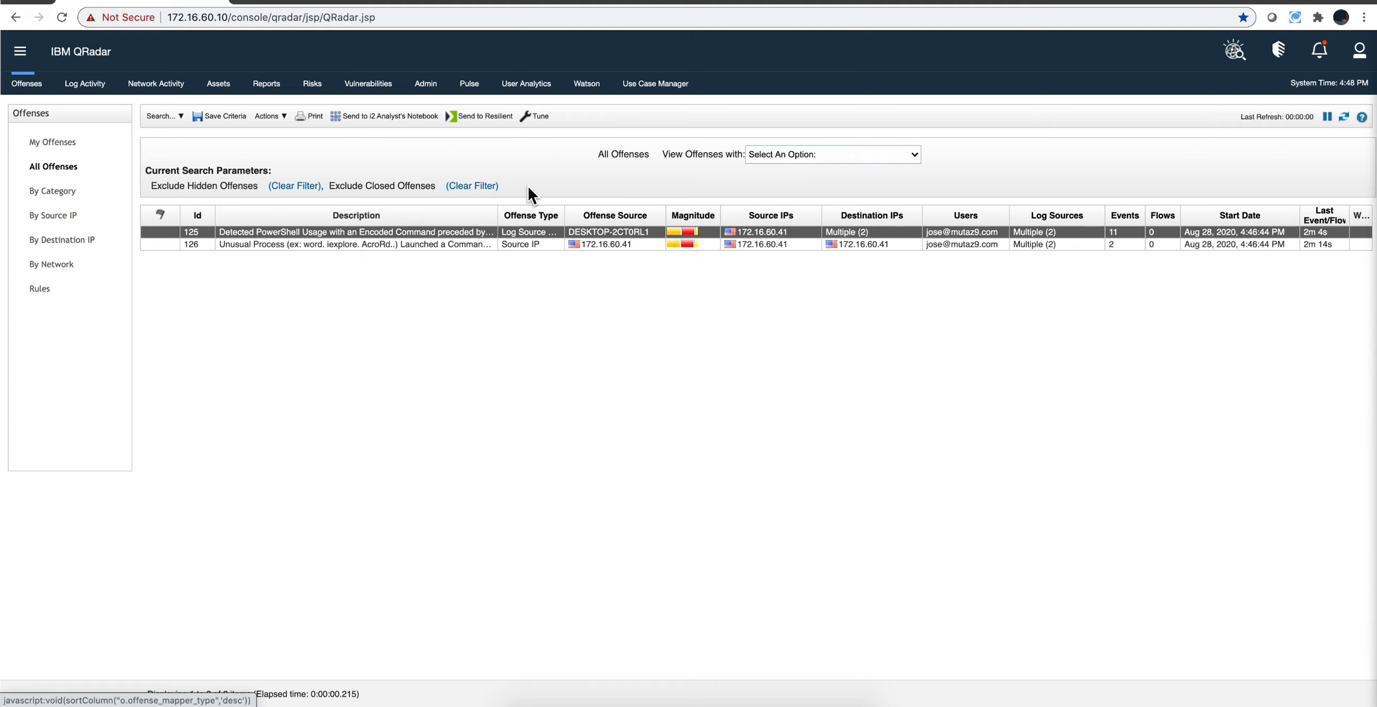
{"action": "left_click", "coordinate": [467, 116]}
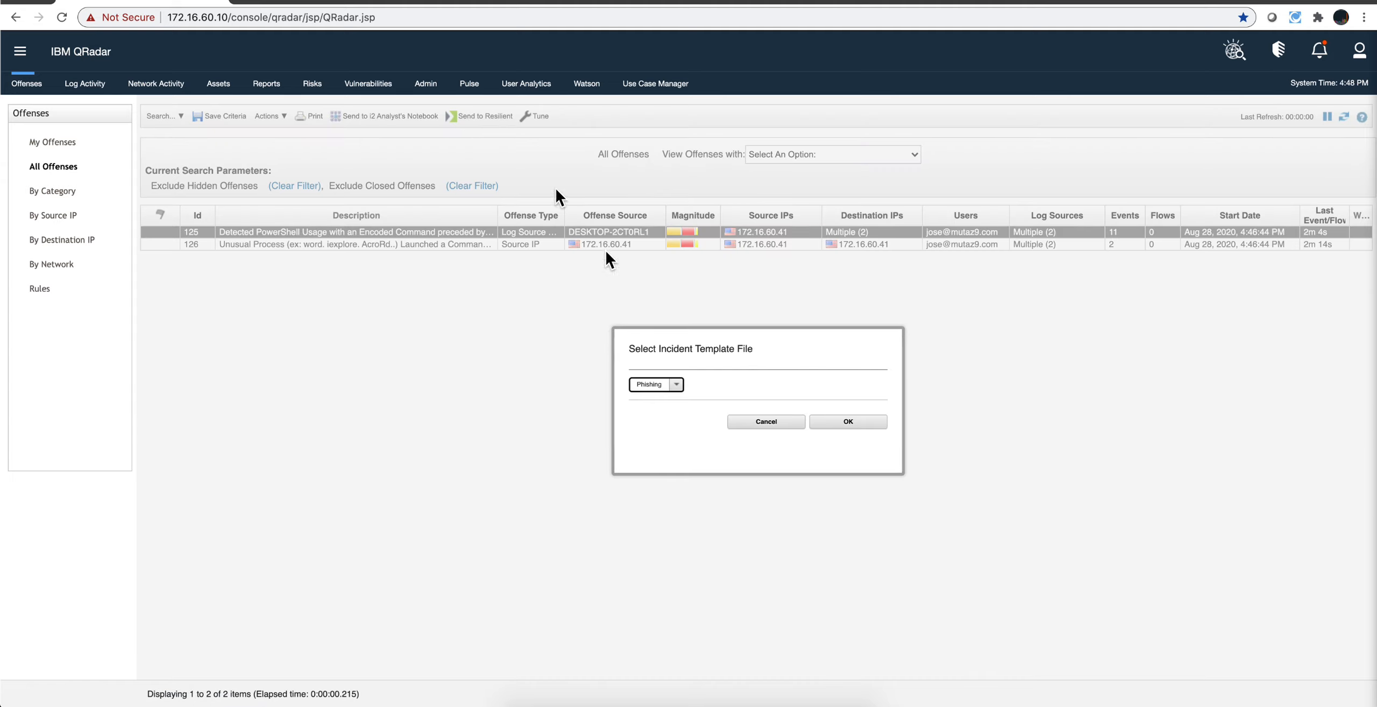
{"action": "left_click", "coordinate": [672, 385]}
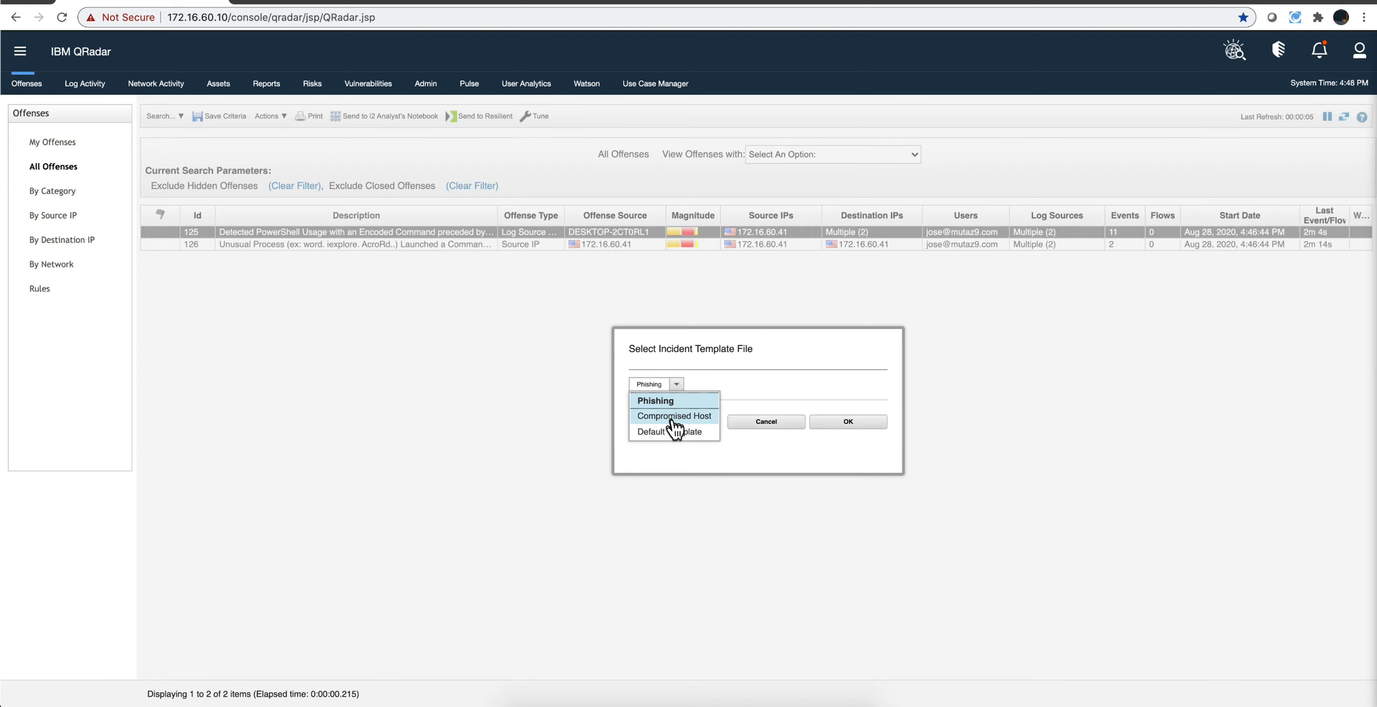
{"action": "left_click", "coordinate": [672, 417]}
{"action": "left_click", "coordinate": [860, 424]}
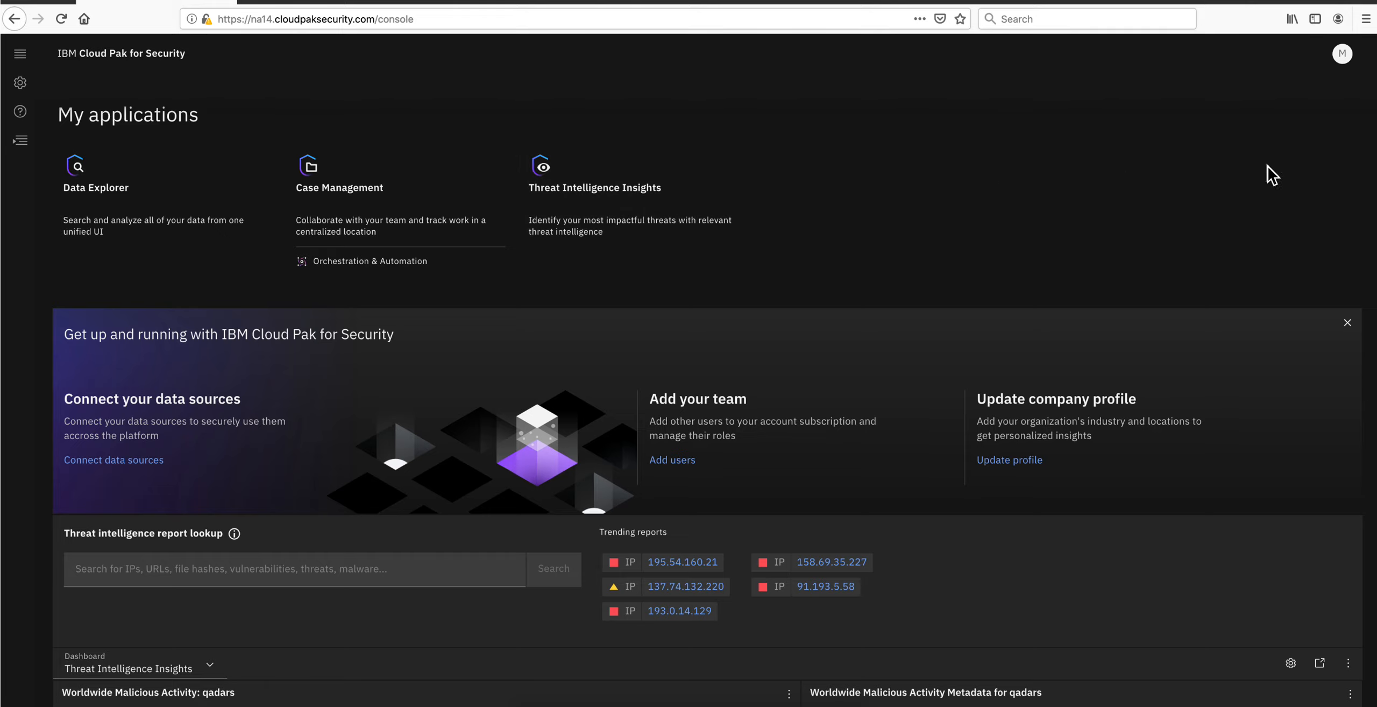
- In IBM Cloud Pak for Security, go to Case Management and open the case for QRadar ID 125
{"action": "left_click", "coordinate": [347, 217]}
{"action": "left_click", "coordinate": [351, 229]}
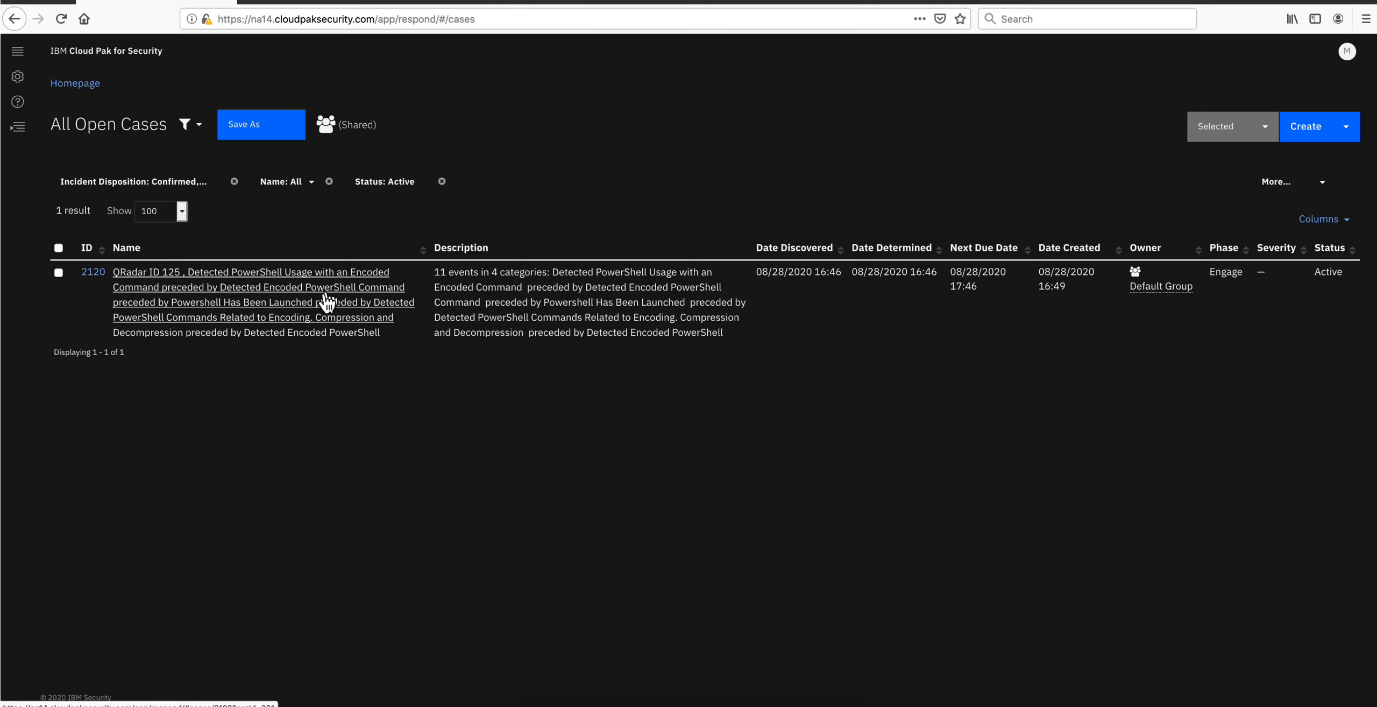
{"action": "left_click", "coordinate": [311, 301]}
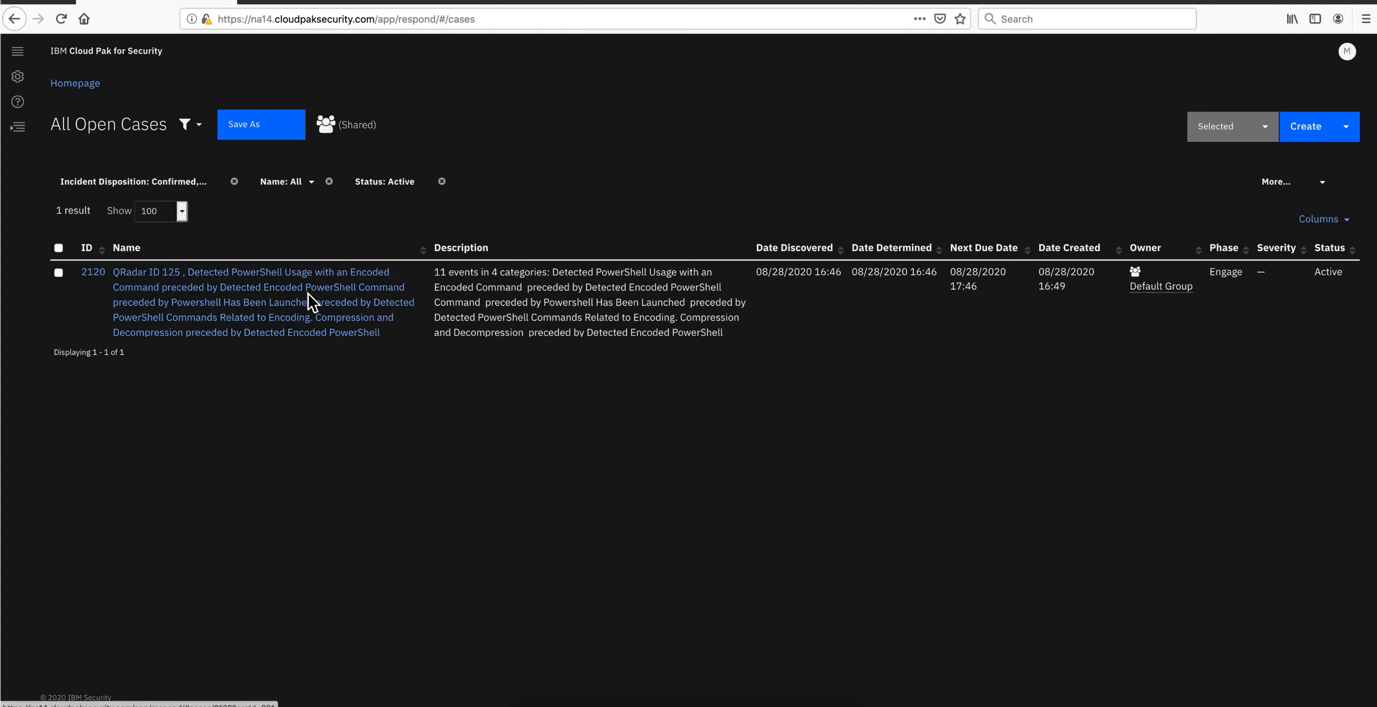
{"action": "left_click", "coordinate": [274, 305]}
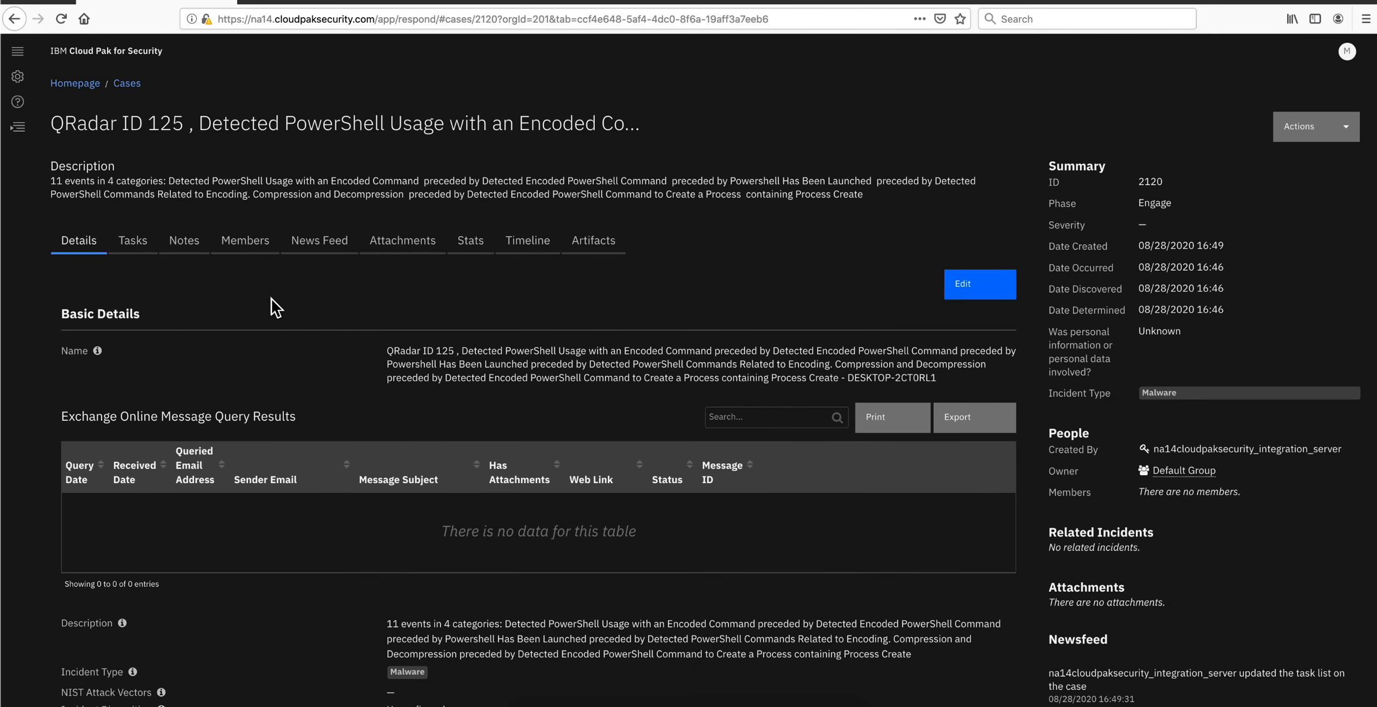
- Examine the case's artifacts, including the IP addresses, file names, process names and user accounts
{"action": "left_click", "coordinate": [594, 242]}
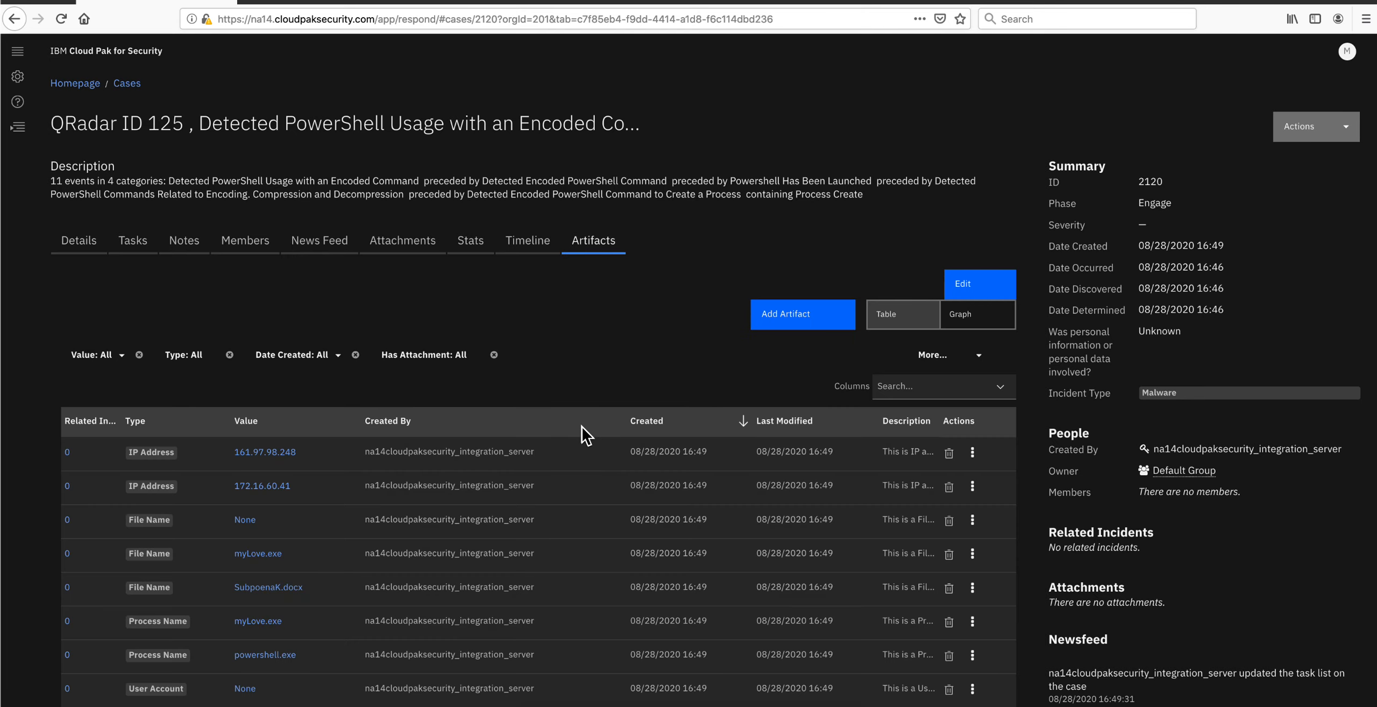
{"action": "scroll", "coordinate": [582, 450], "scroll_direction": "down", "scroll_amount": 3}
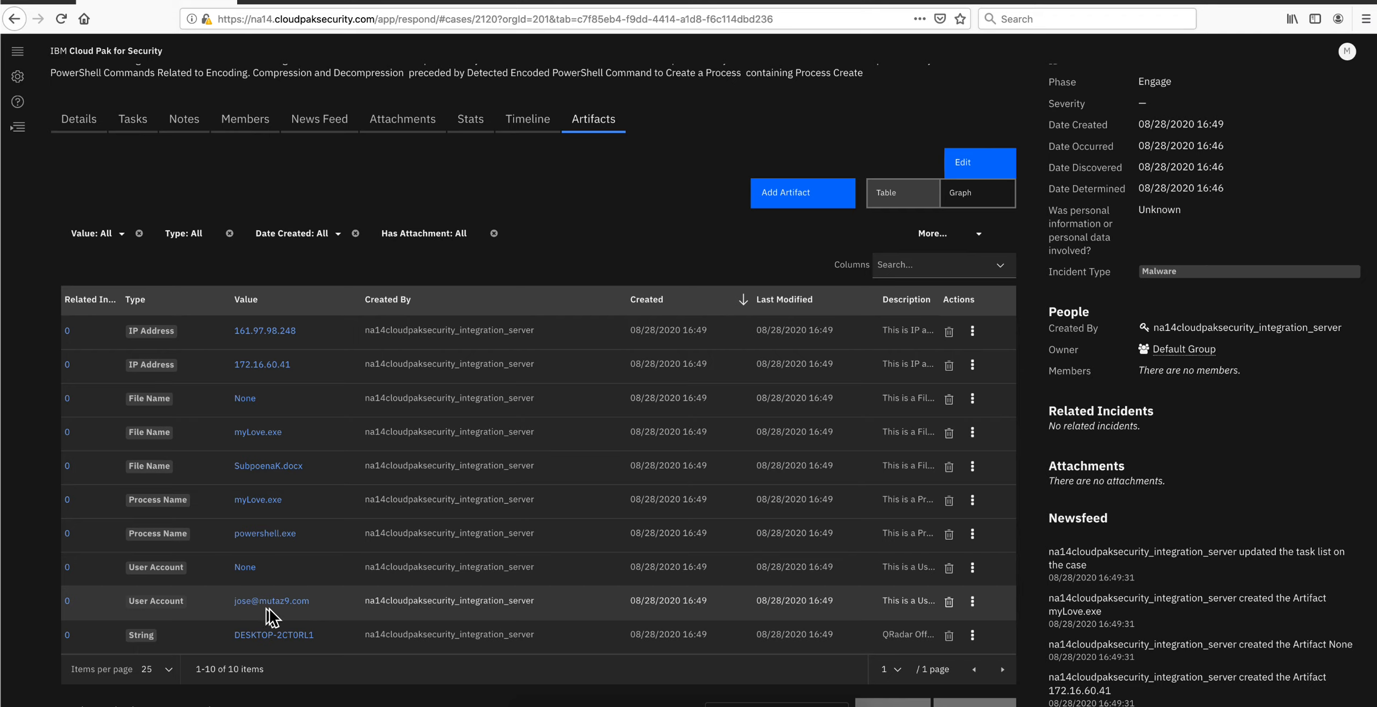
{"action": "mouse_move", "coordinate": [318, 535]}
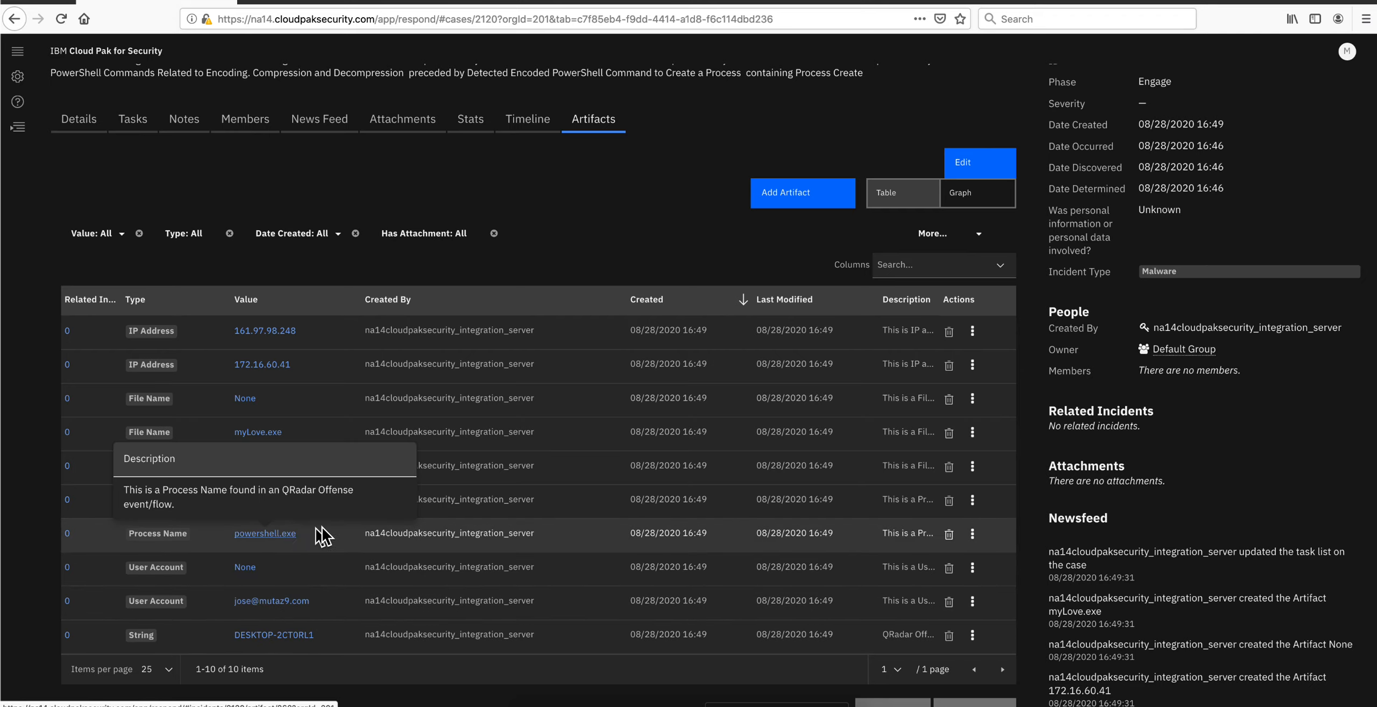
{"action": "mouse_move", "coordinate": [263, 508]}
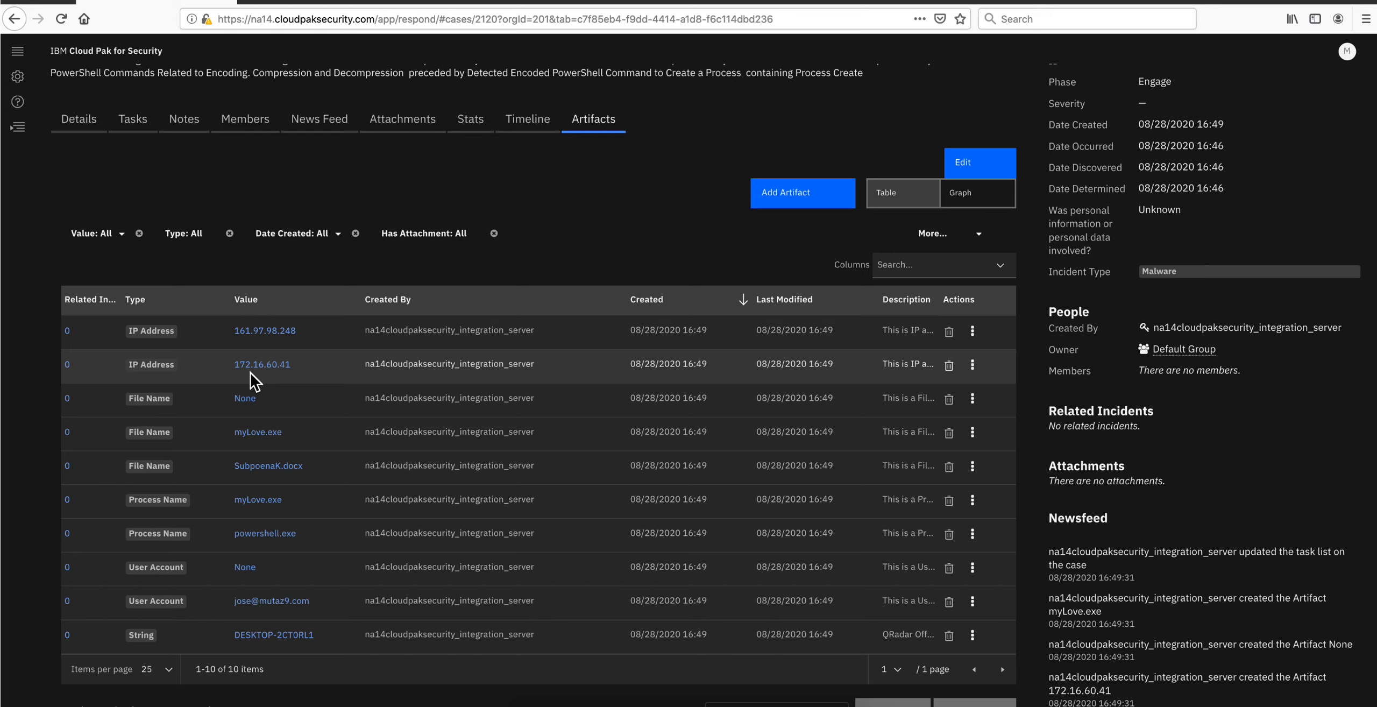
{"action": "mouse_move", "coordinate": [277, 347]}
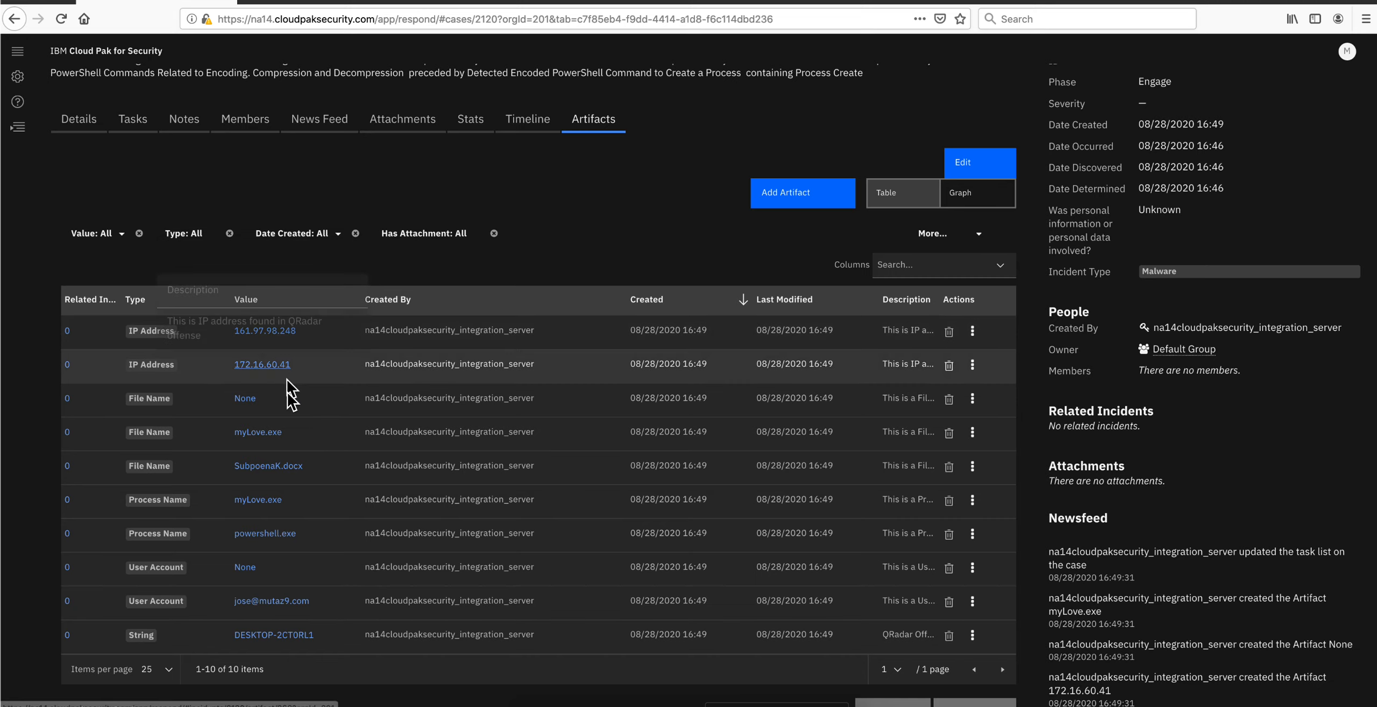
{"action": "mouse_move", "coordinate": [308, 607]}
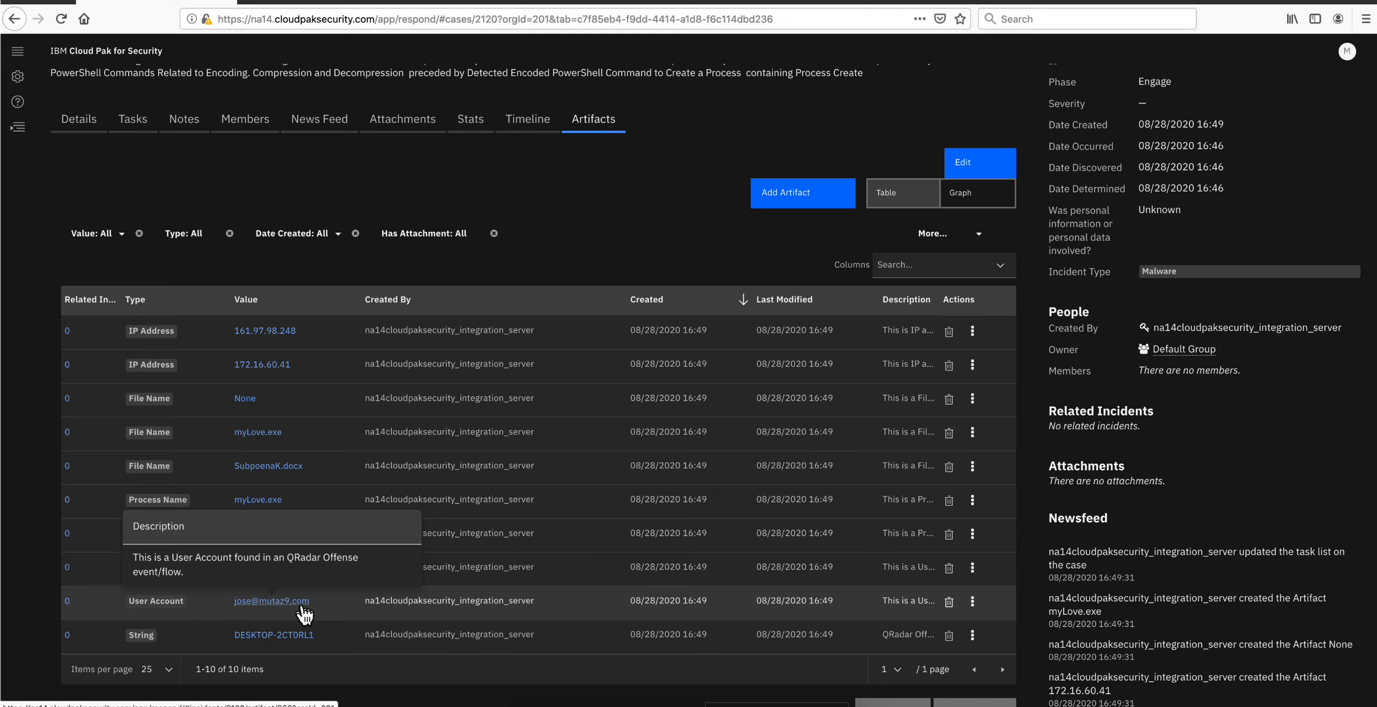
- Run "Example: Exchange Online Query Messages on Artifact" on the user account artifact with an email address, with Has attachments set to Yes
{"action": "left_click", "coordinate": [972, 602]}
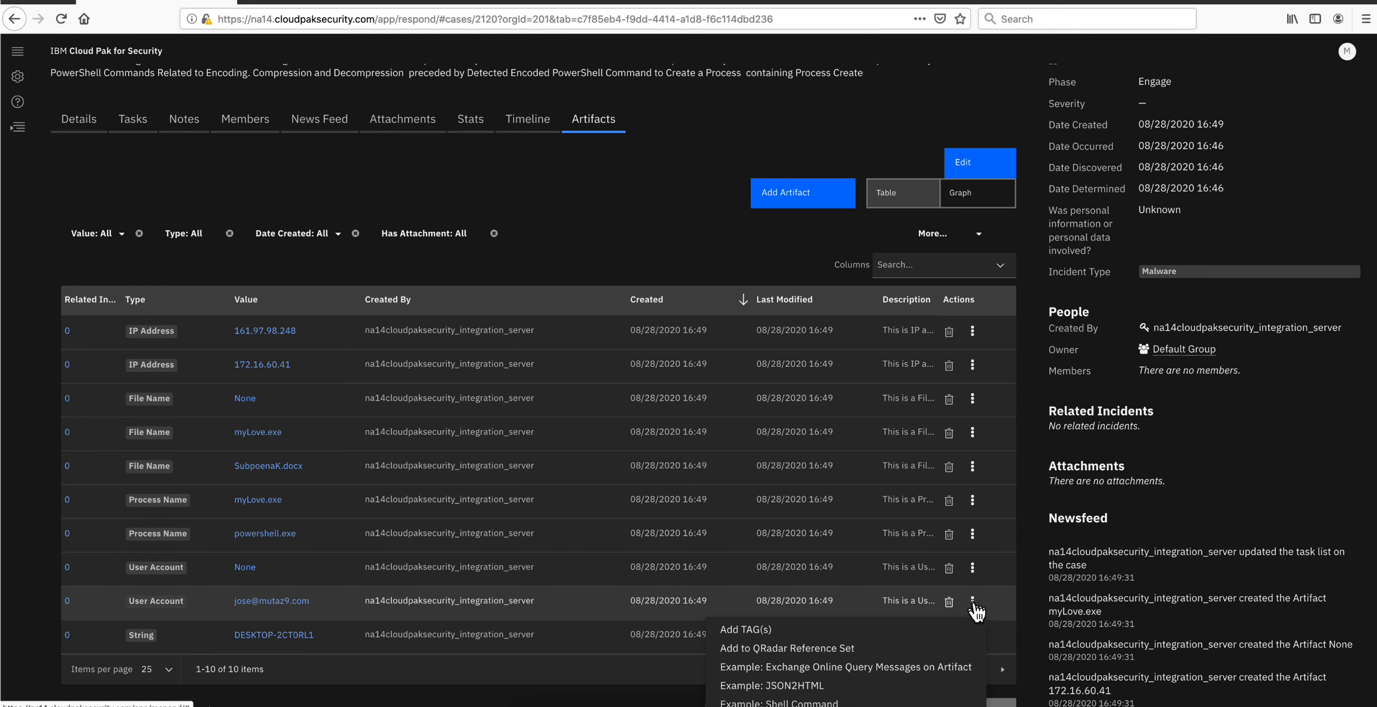
{"action": "scroll", "coordinate": [916, 630], "scroll_direction": "down", "scroll_amount": 2}
{"action": "scroll", "coordinate": [916, 633], "scroll_direction": "down", "scroll_amount": 3}
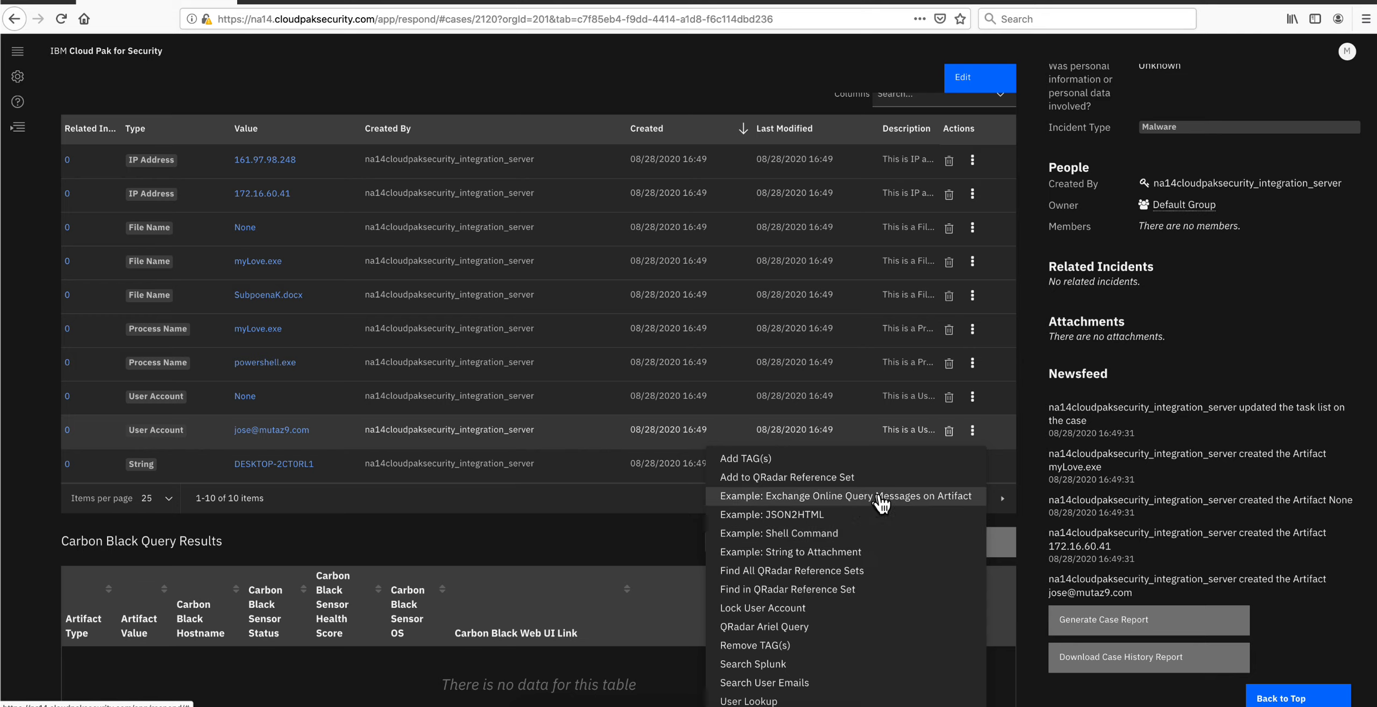
{"action": "left_click", "coordinate": [806, 497]}
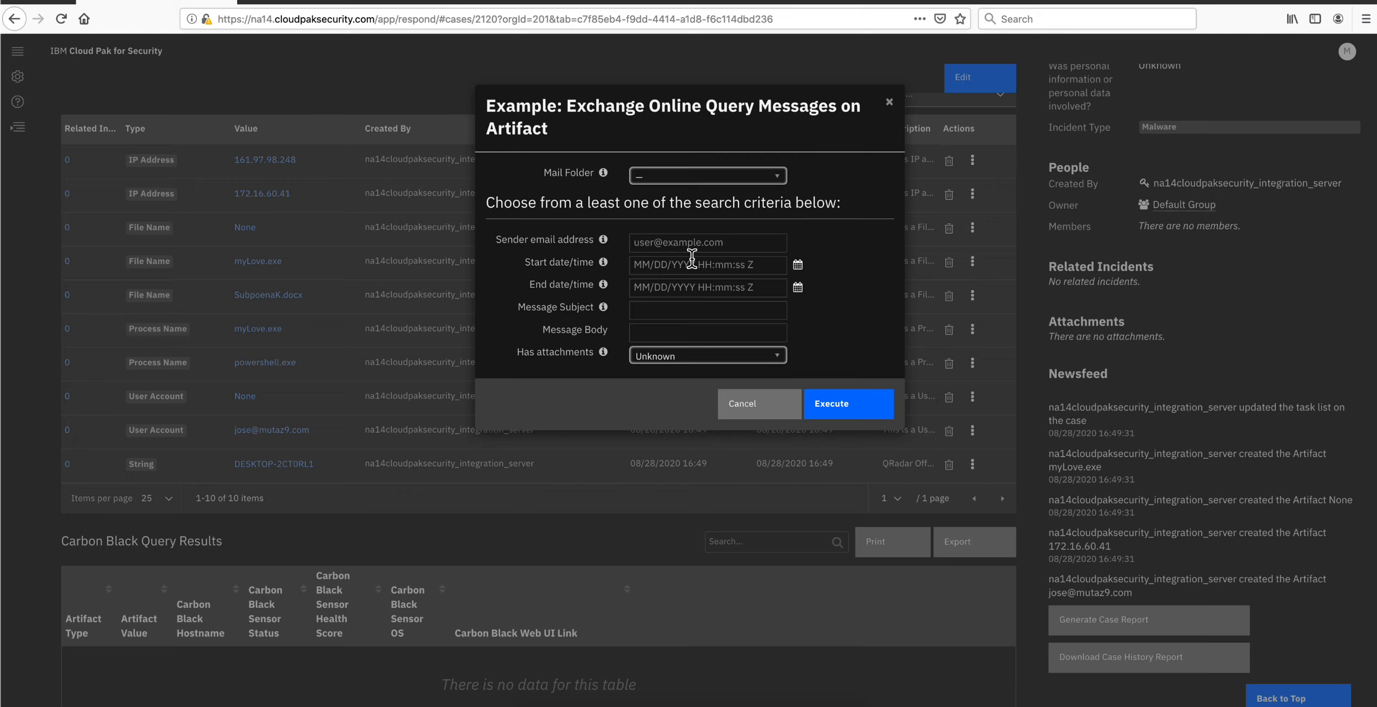
{"action": "left_click", "coordinate": [778, 358]}
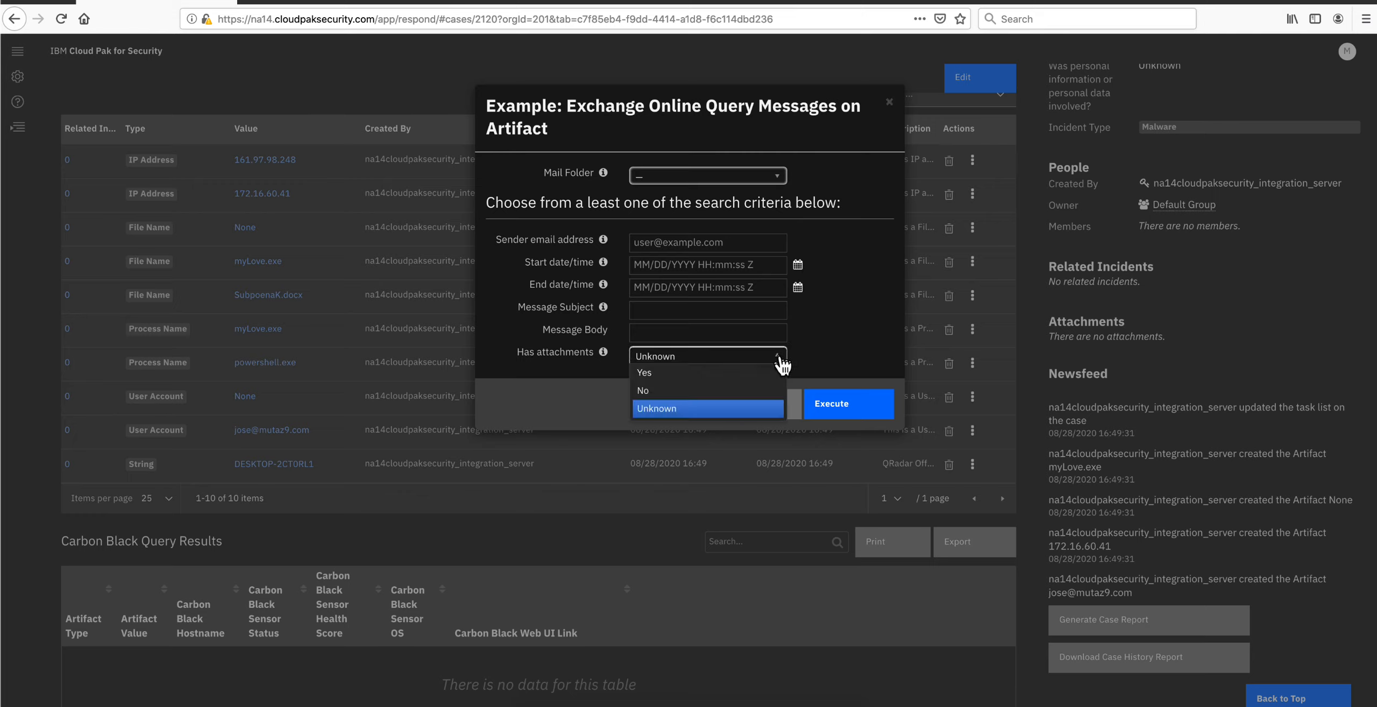
{"action": "left_click", "coordinate": [743, 376]}
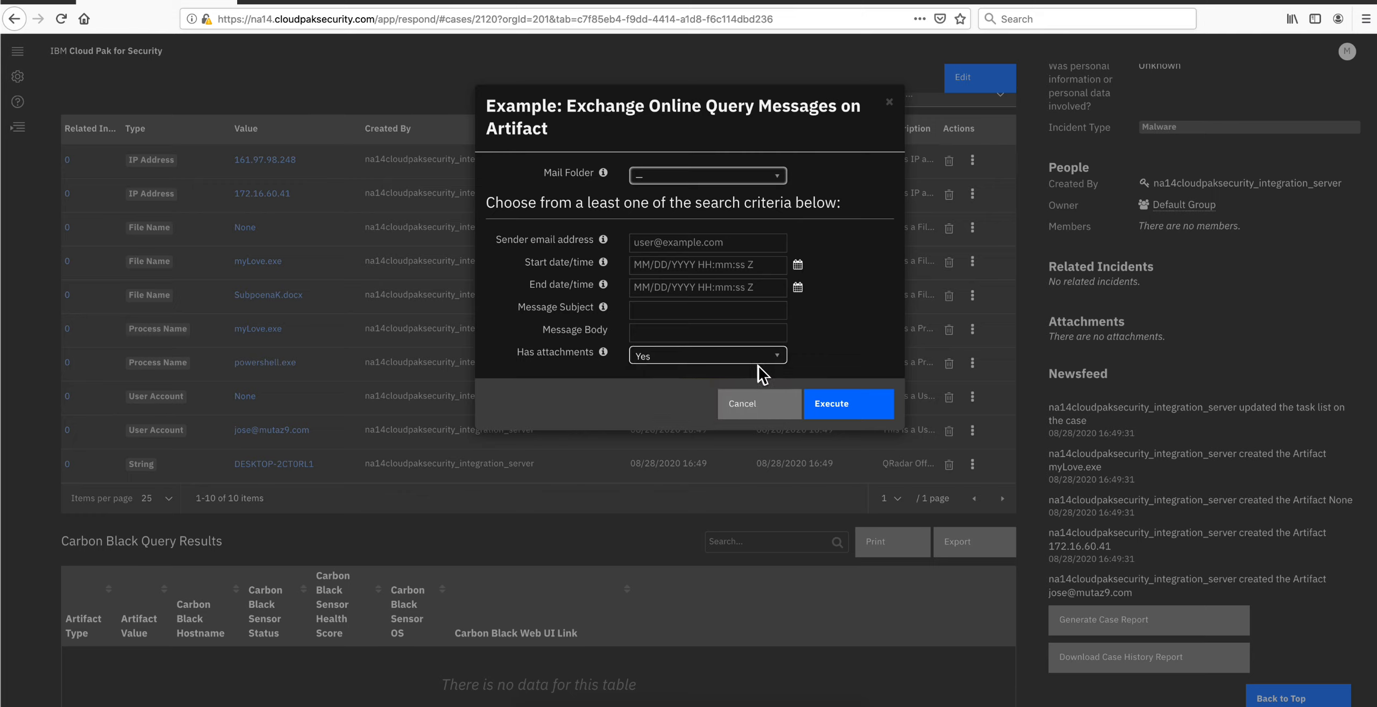
{"action": "left_click", "coordinate": [851, 414]}
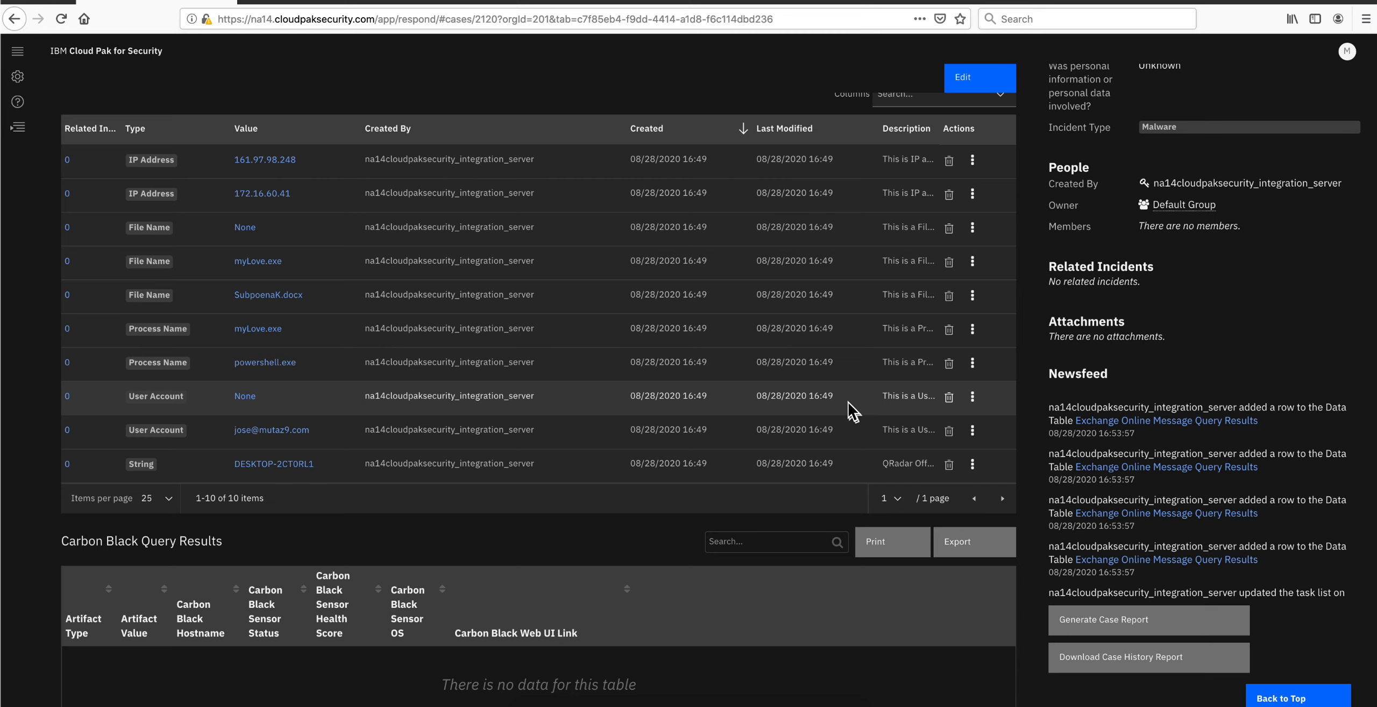
- Return to the case details to view the Exchange Online message query results
{"action": "scroll", "coordinate": [660, 326], "scroll_direction": "up", "scroll_amount": 5}
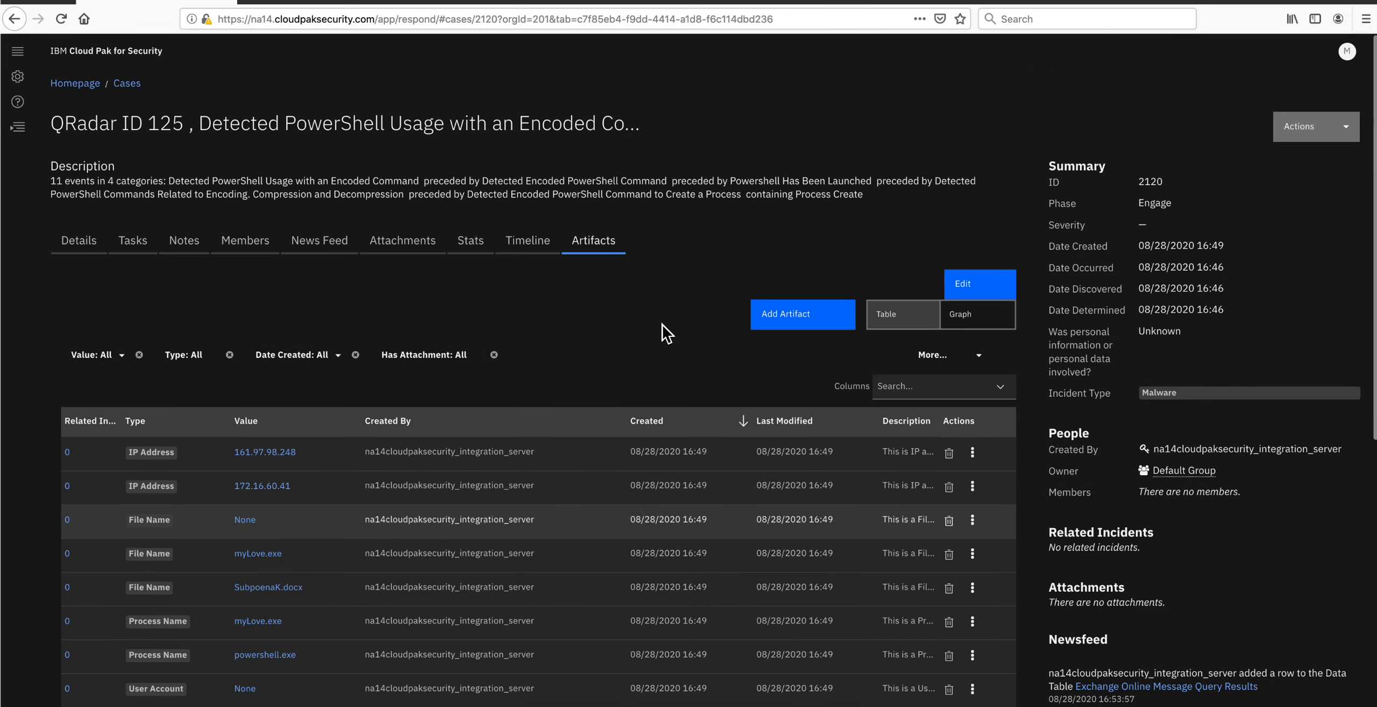
{"action": "left_click", "coordinate": [79, 255]}
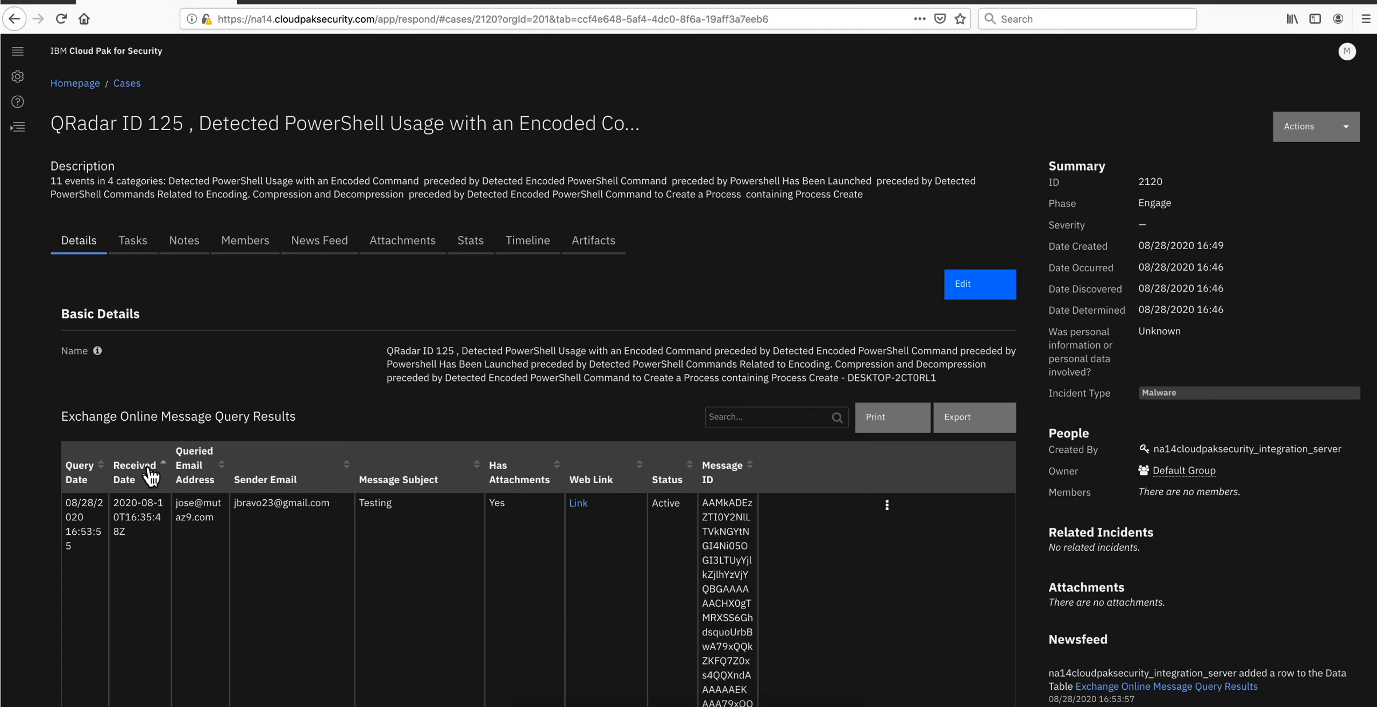
- Sort the Exchange Online message results by newest received date and add the "Catchy Subject" message's .eml file to the case
{"action": "left_click", "coordinate": [151, 475]}
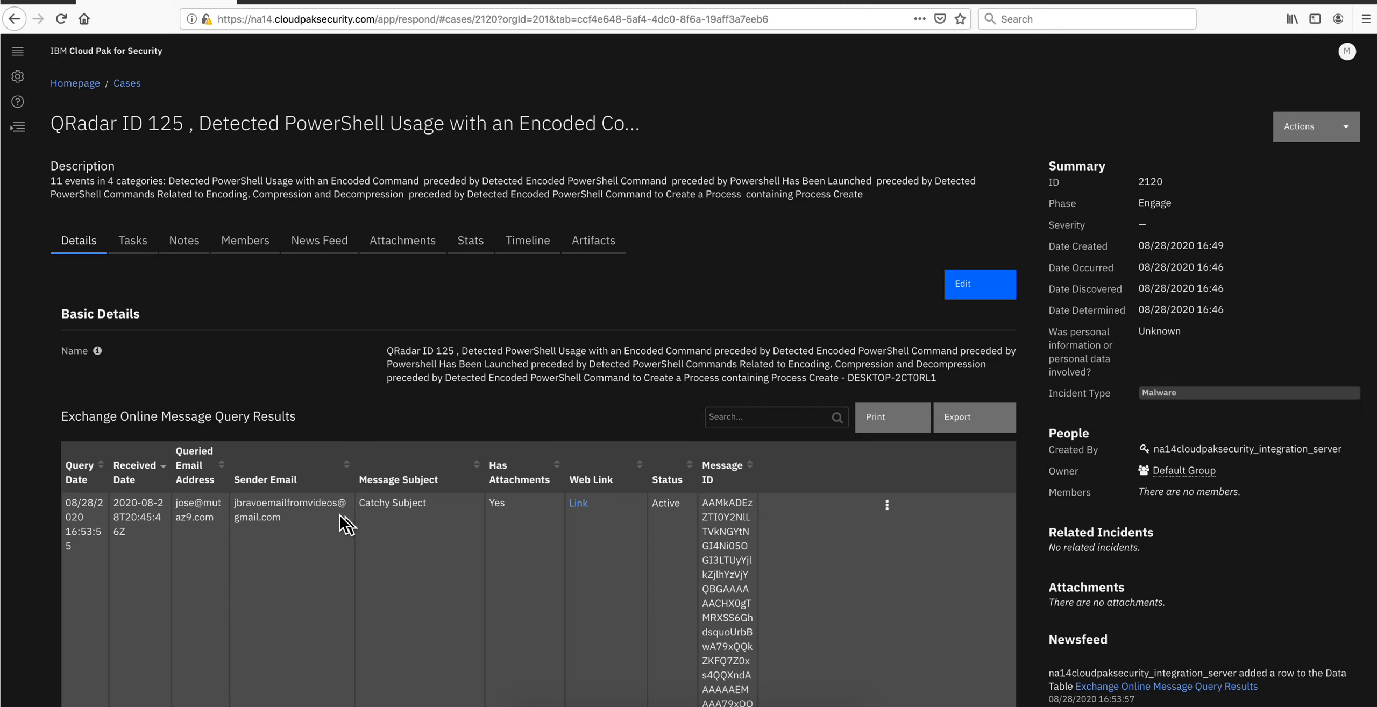
{"action": "left_click_drag", "start_coordinate": [289, 518], "coordinate": [233, 506]}
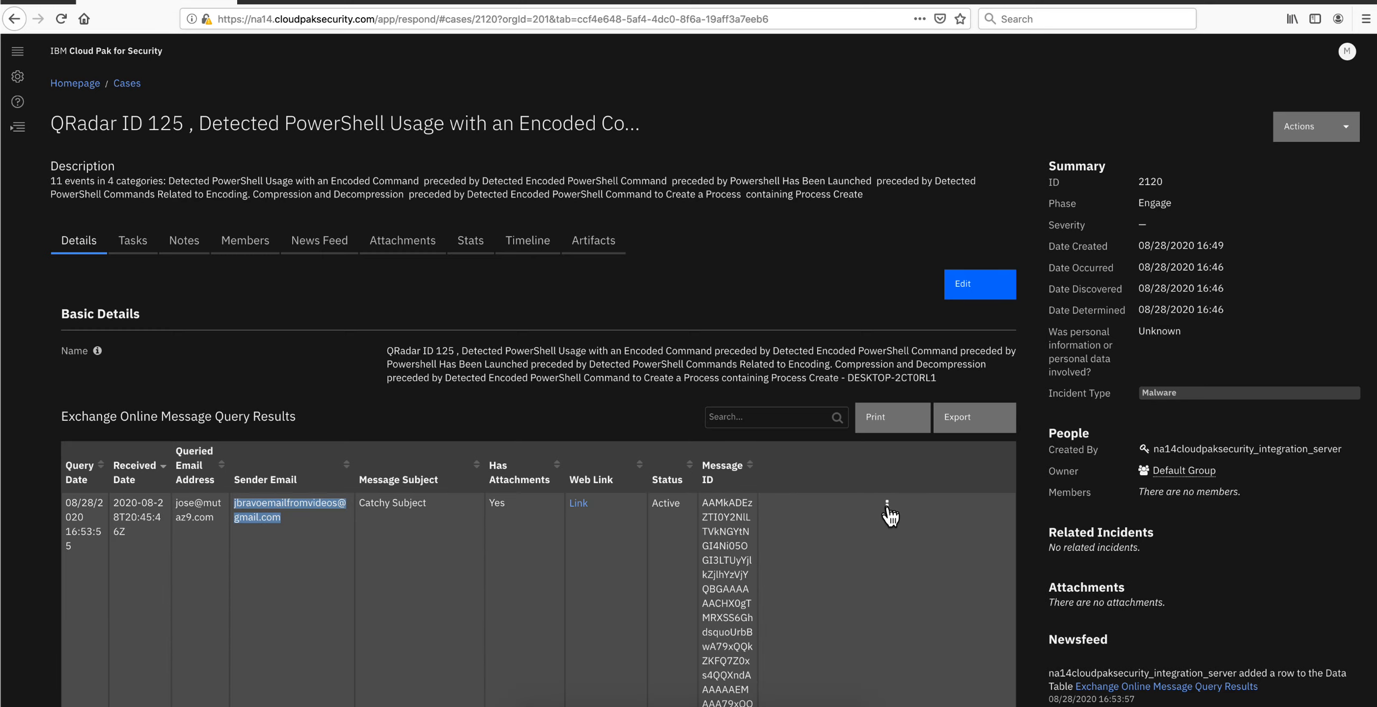
{"action": "left_click", "coordinate": [887, 509]}
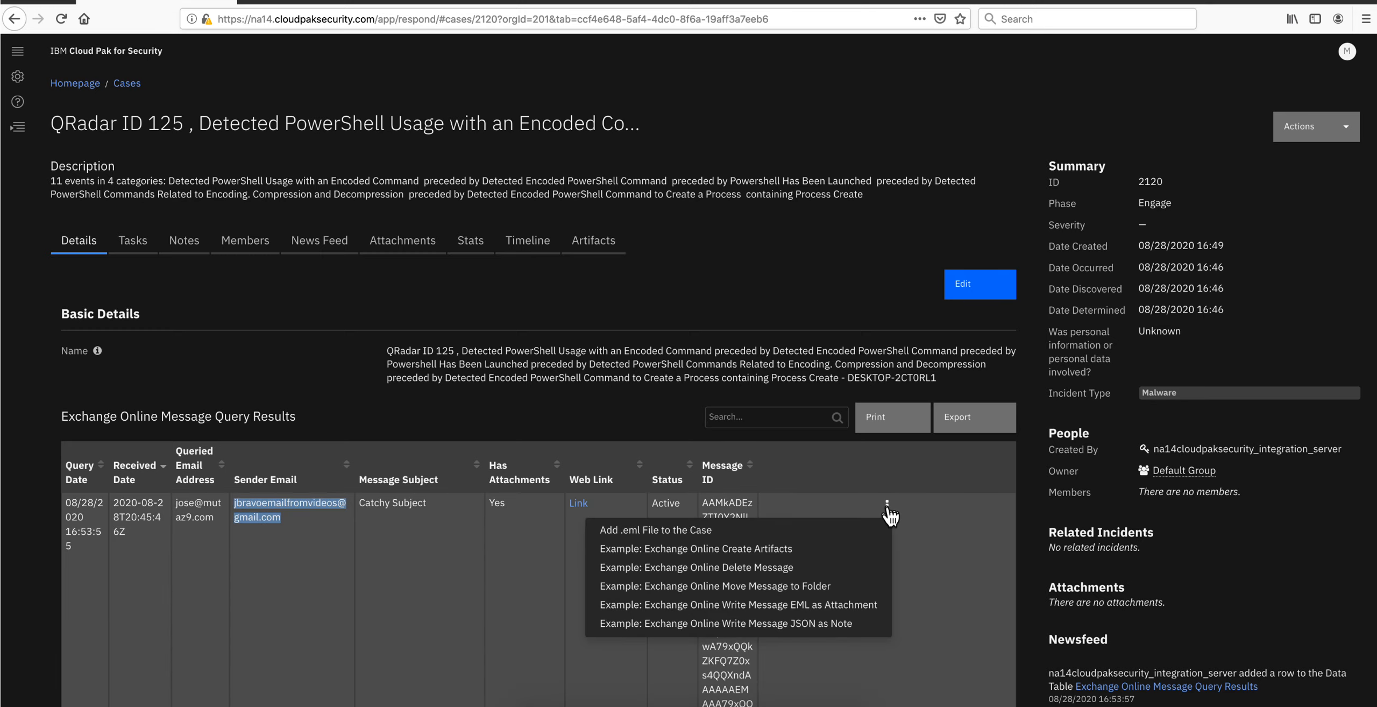
{"action": "left_click", "coordinate": [652, 531]}
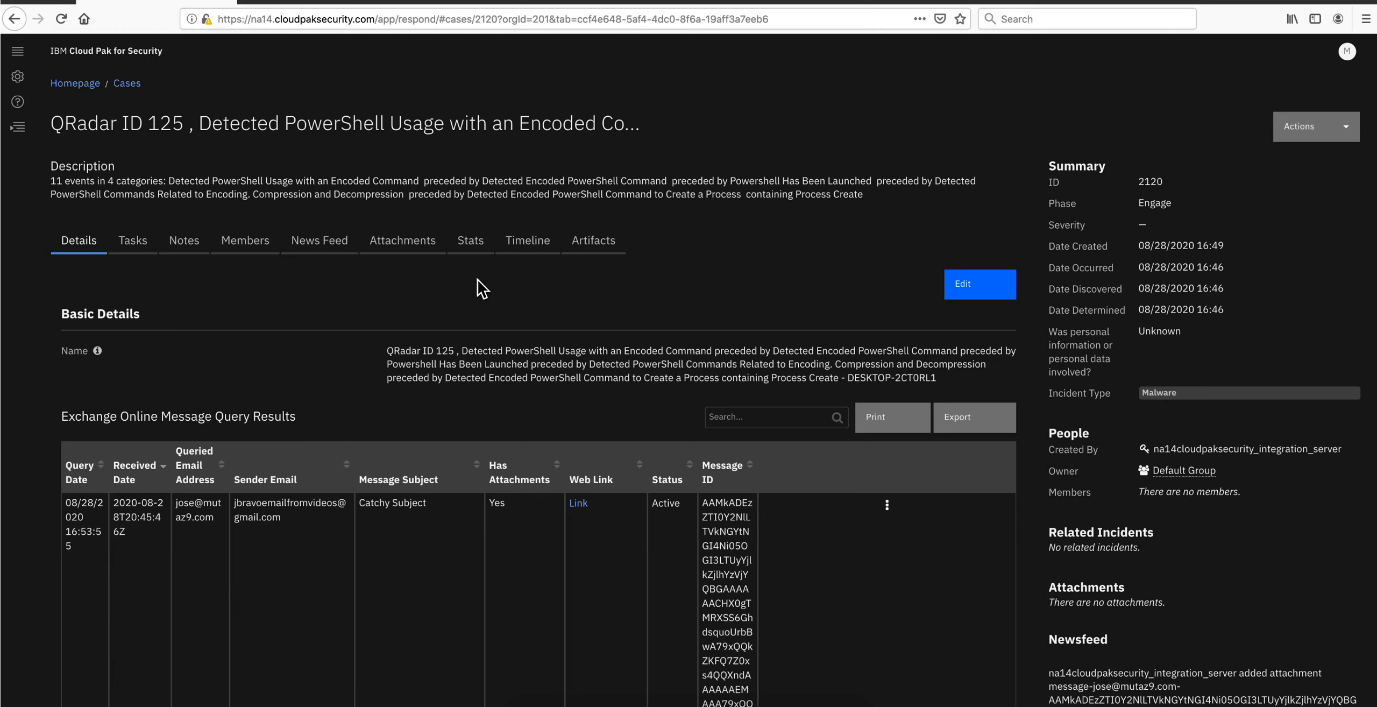
- Open the case attachments and save the attached .eml message file to the computer
{"action": "left_click", "coordinate": [405, 252]}
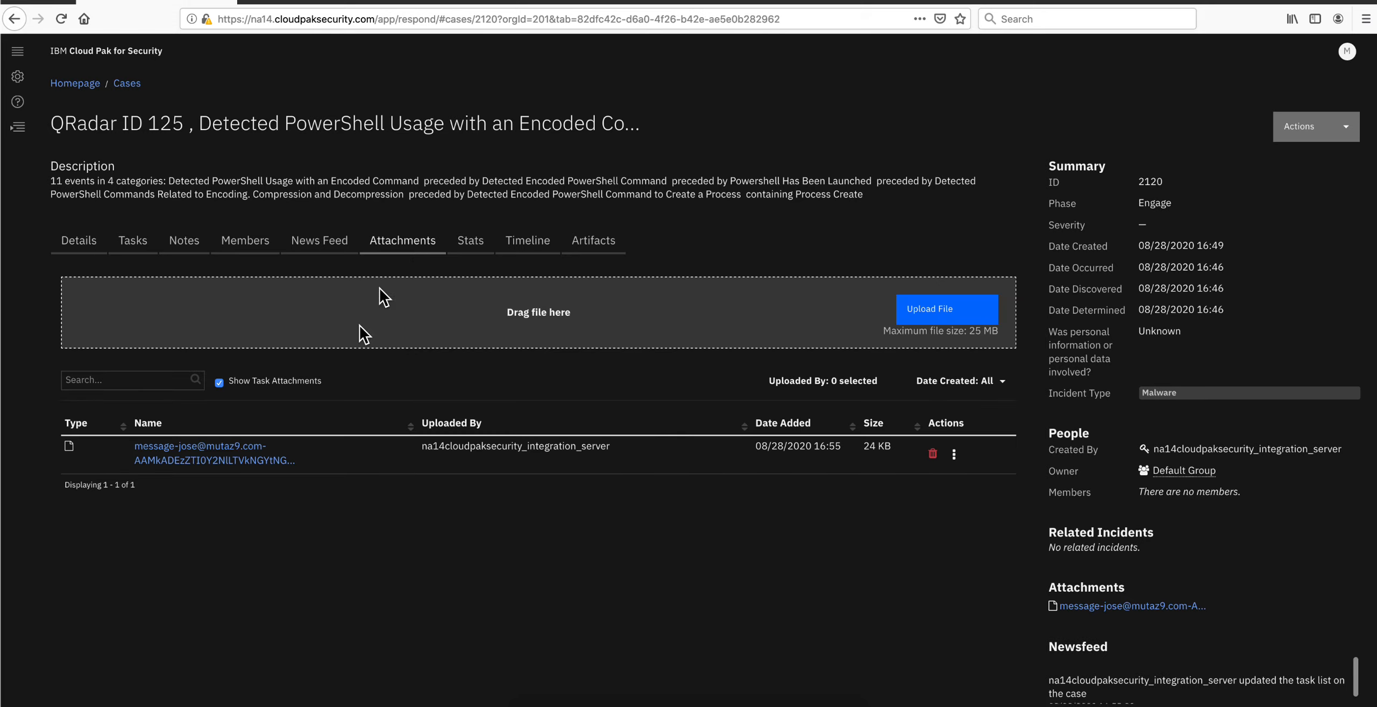
{"action": "left_click", "coordinate": [235, 460]}
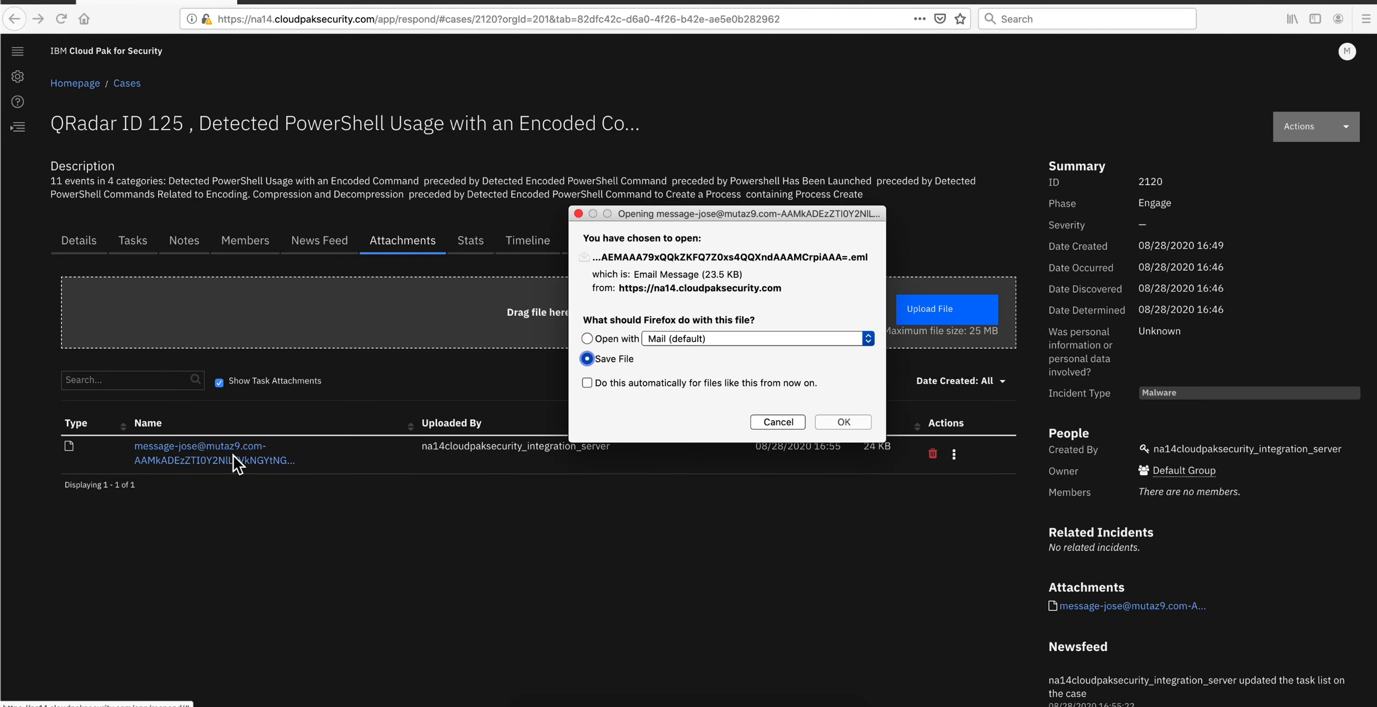
{"action": "left_click", "coordinate": [845, 422]}
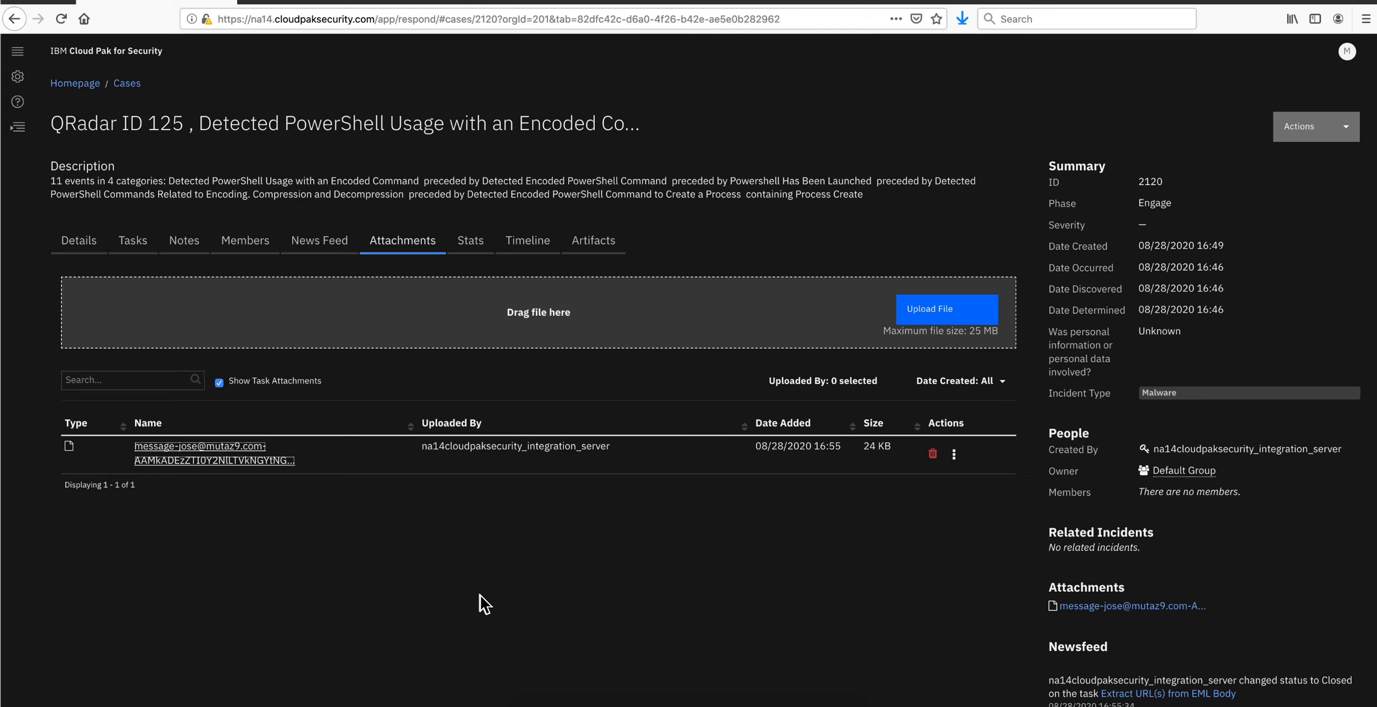
- In Finder, open the saved .eml message from the Downloads folder, inspect its attachment, and close the message and folder windows
{"action": "left_click", "coordinate": [540, 700]}
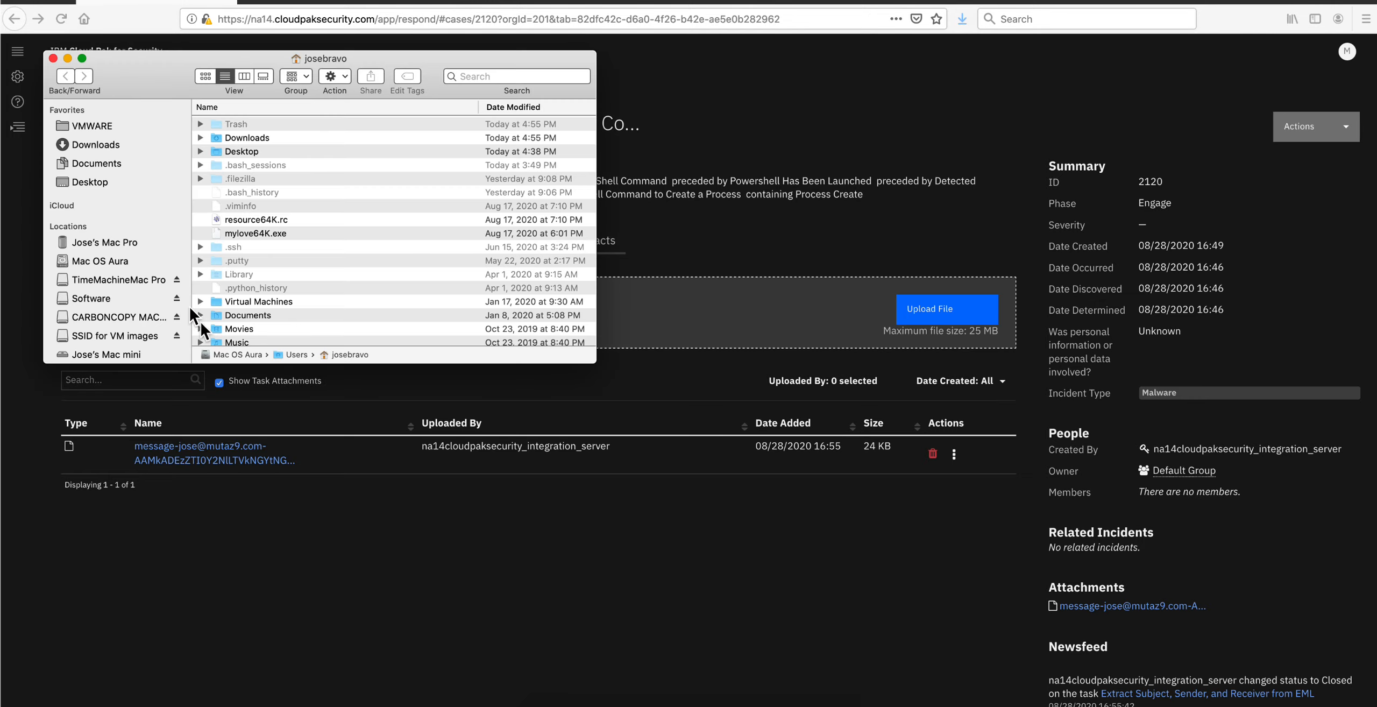
{"action": "left_click", "coordinate": [94, 146]}
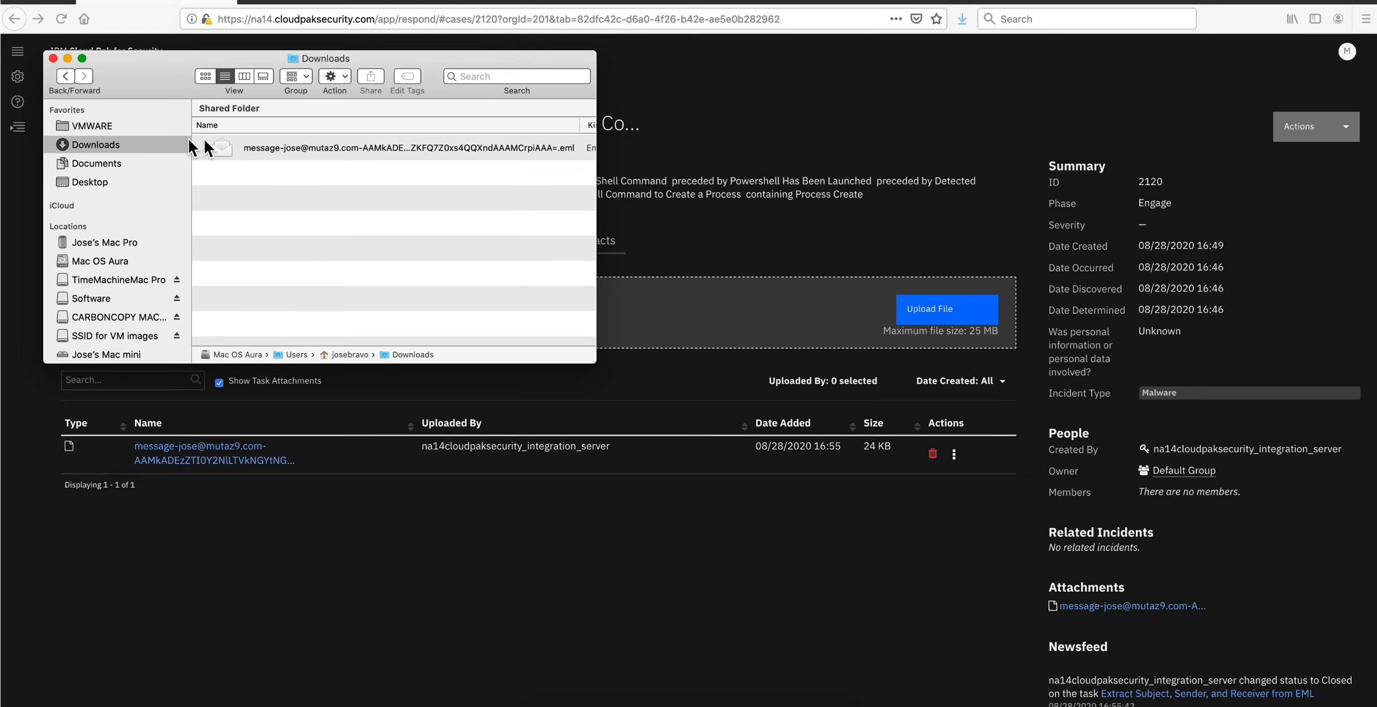
{"action": "left_click", "coordinate": [284, 147]}
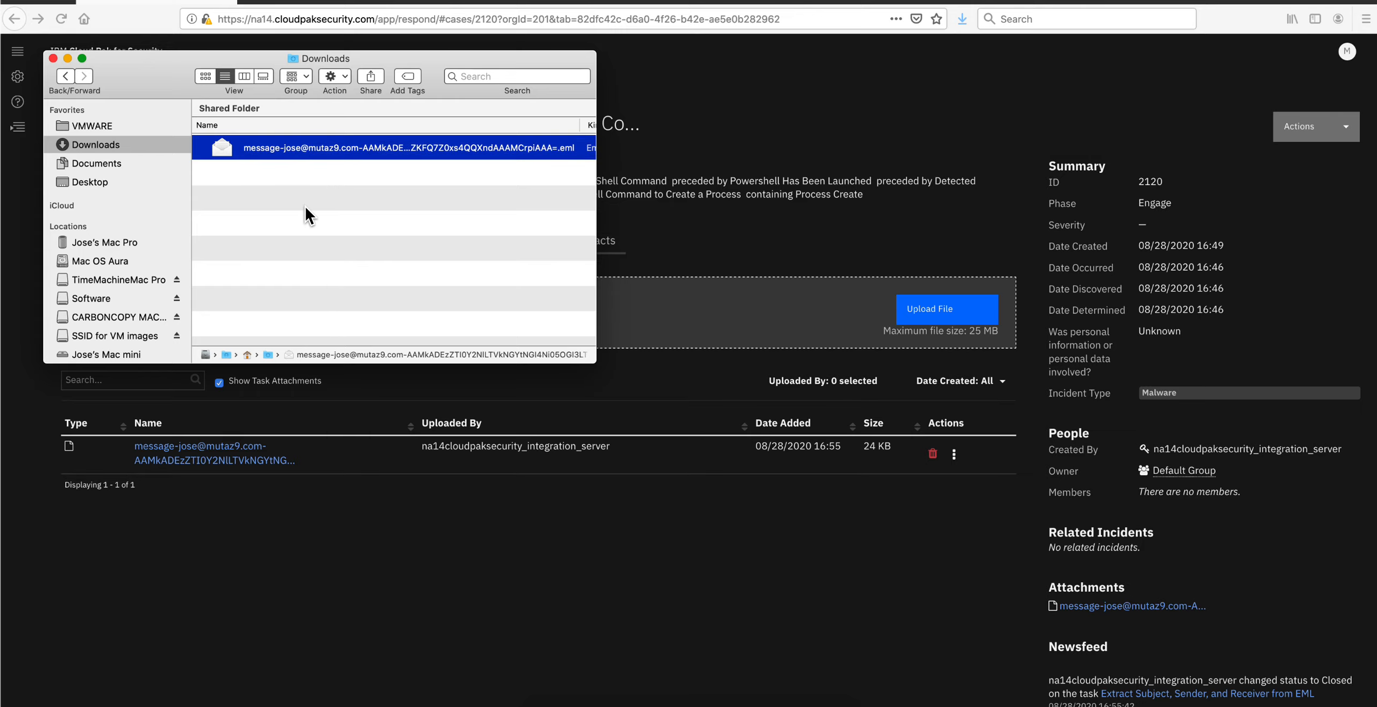
{"action": "double_click", "coordinate": [315, 149]}
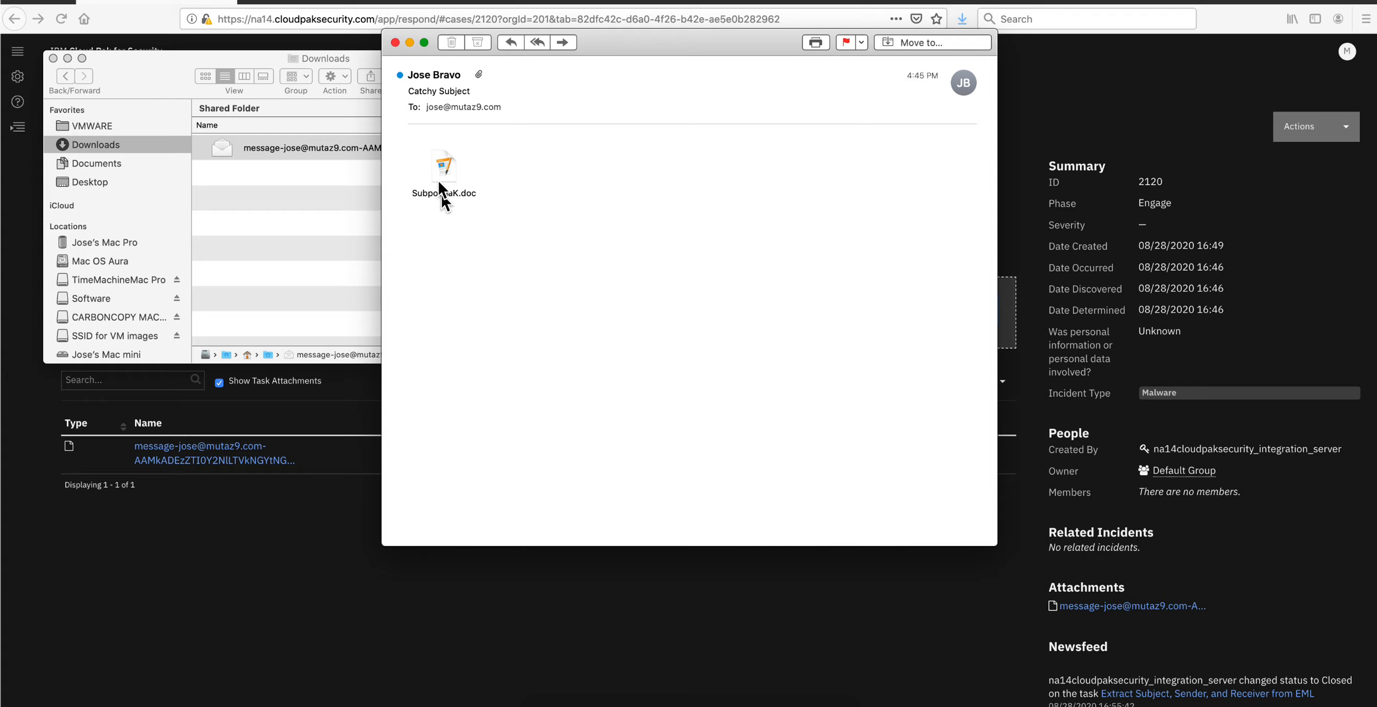
{"action": "left_click", "coordinate": [395, 43]}
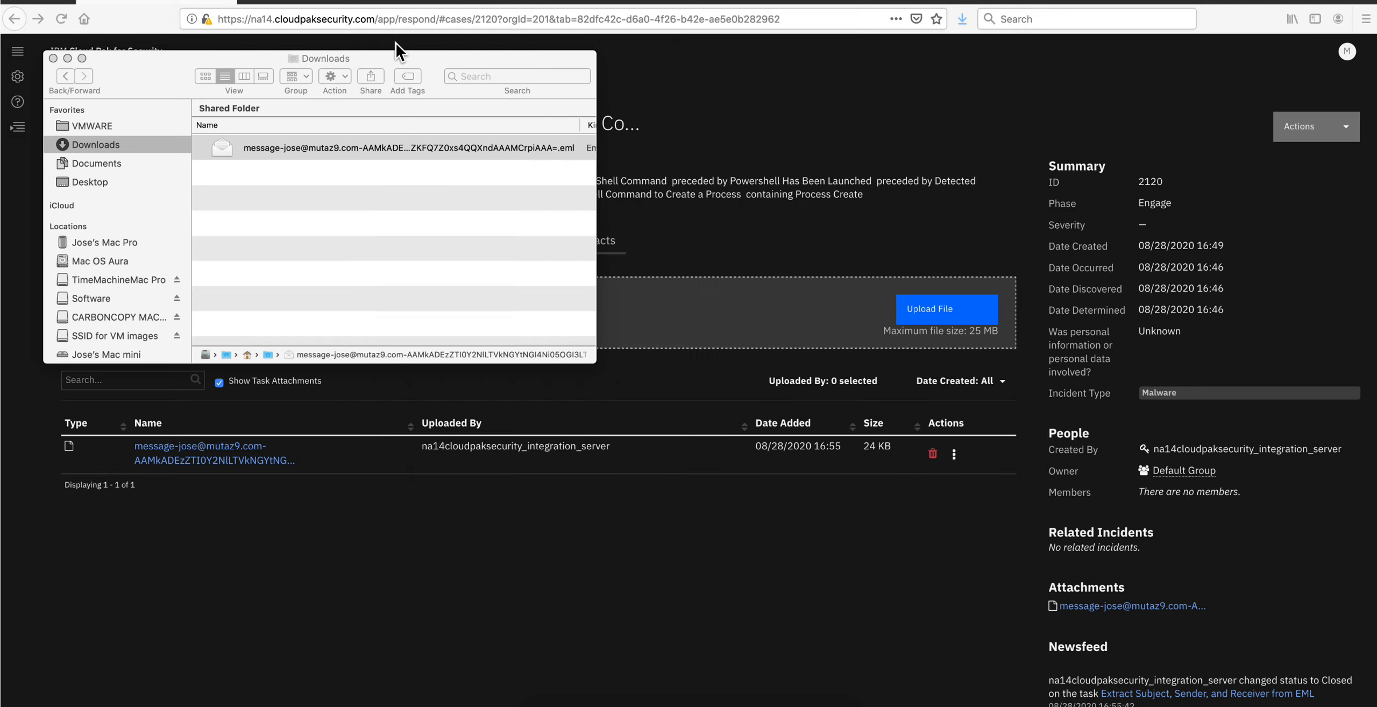
{"action": "left_click", "coordinate": [53, 58]}
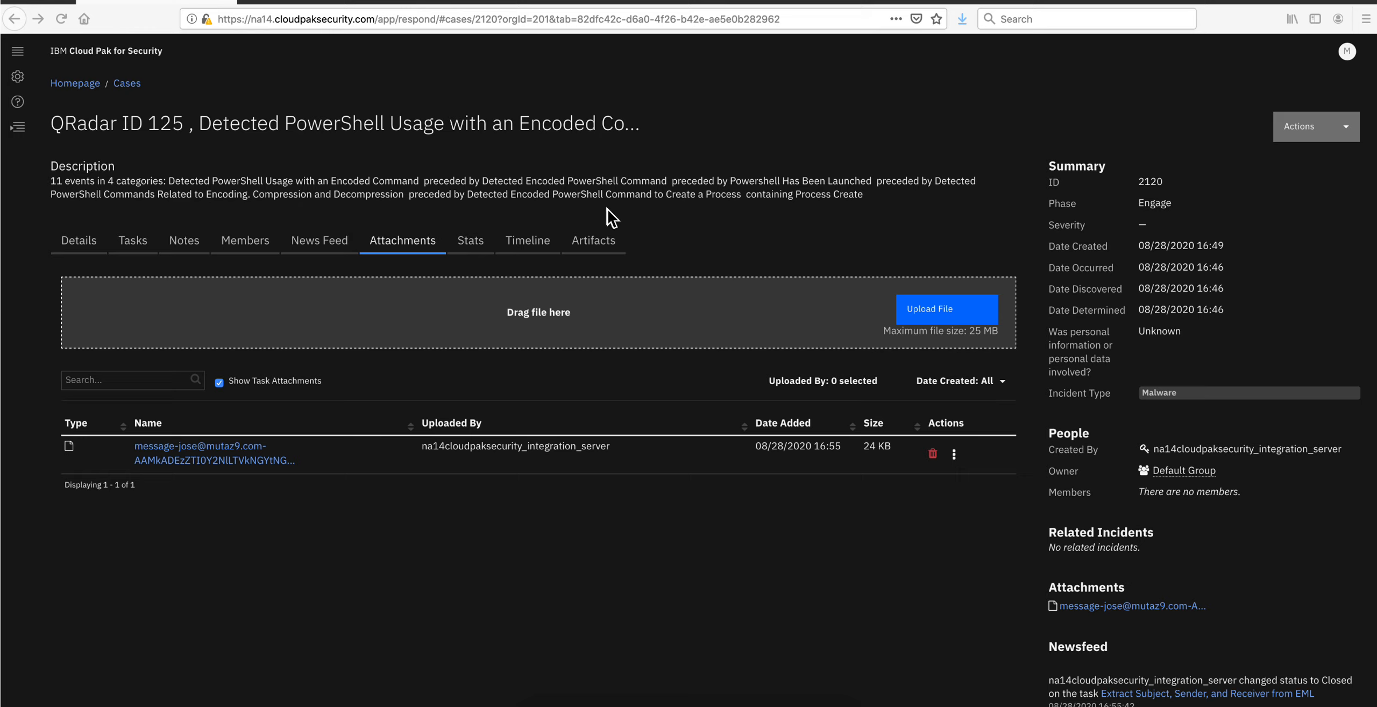
- Return to the case artifacts and examine the email sender, recipient, subject, attachment and IP address entries
{"action": "left_click", "coordinate": [601, 242]}
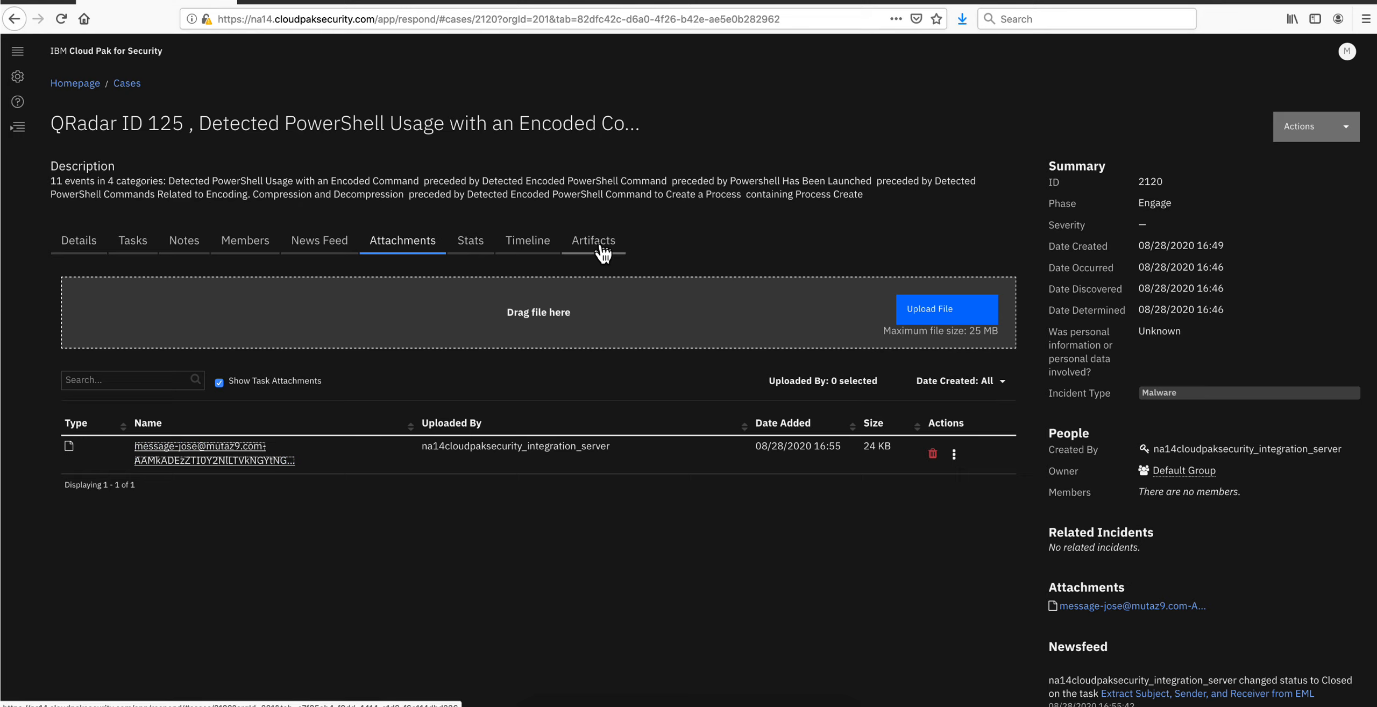
{"action": "left_click", "coordinate": [595, 255]}
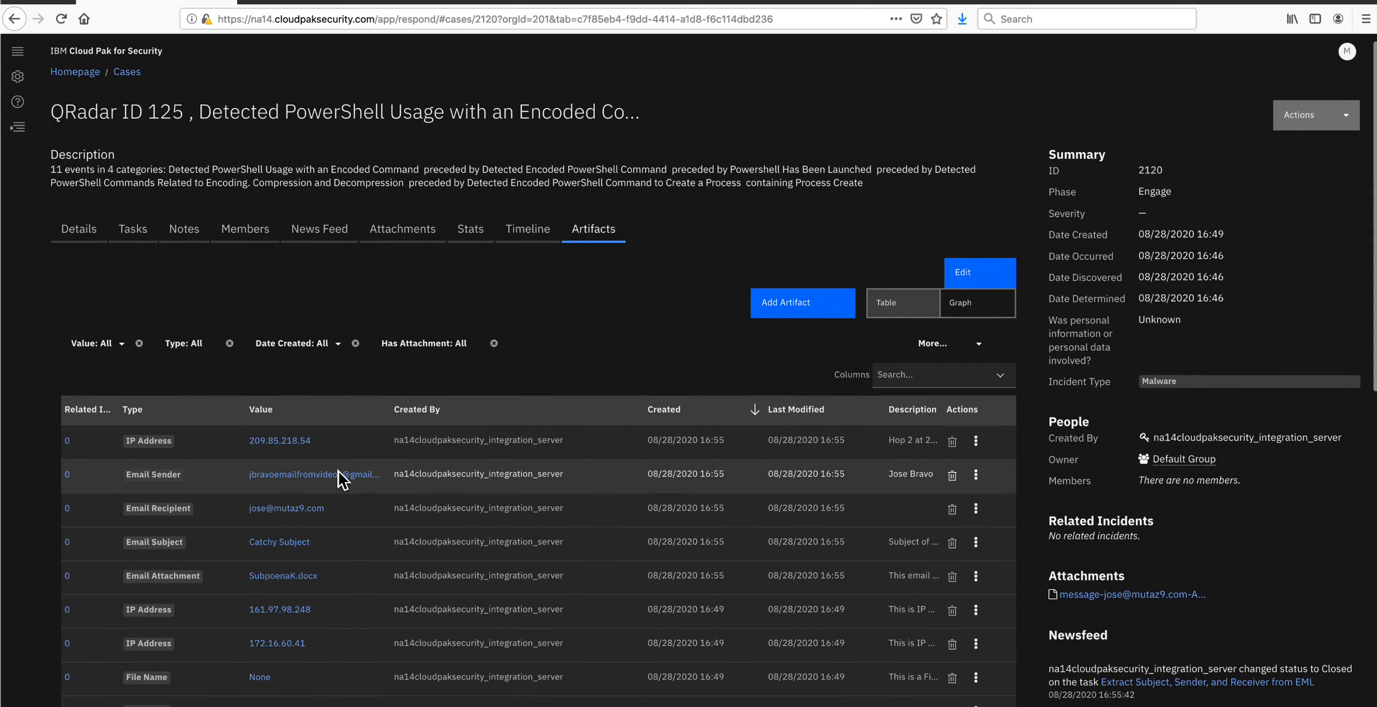
{"action": "scroll", "coordinate": [339, 478], "scroll_direction": "down", "scroll_amount": 3}
{"action": "scroll", "coordinate": [342, 480], "scroll_direction": "down", "scroll_amount": 1}
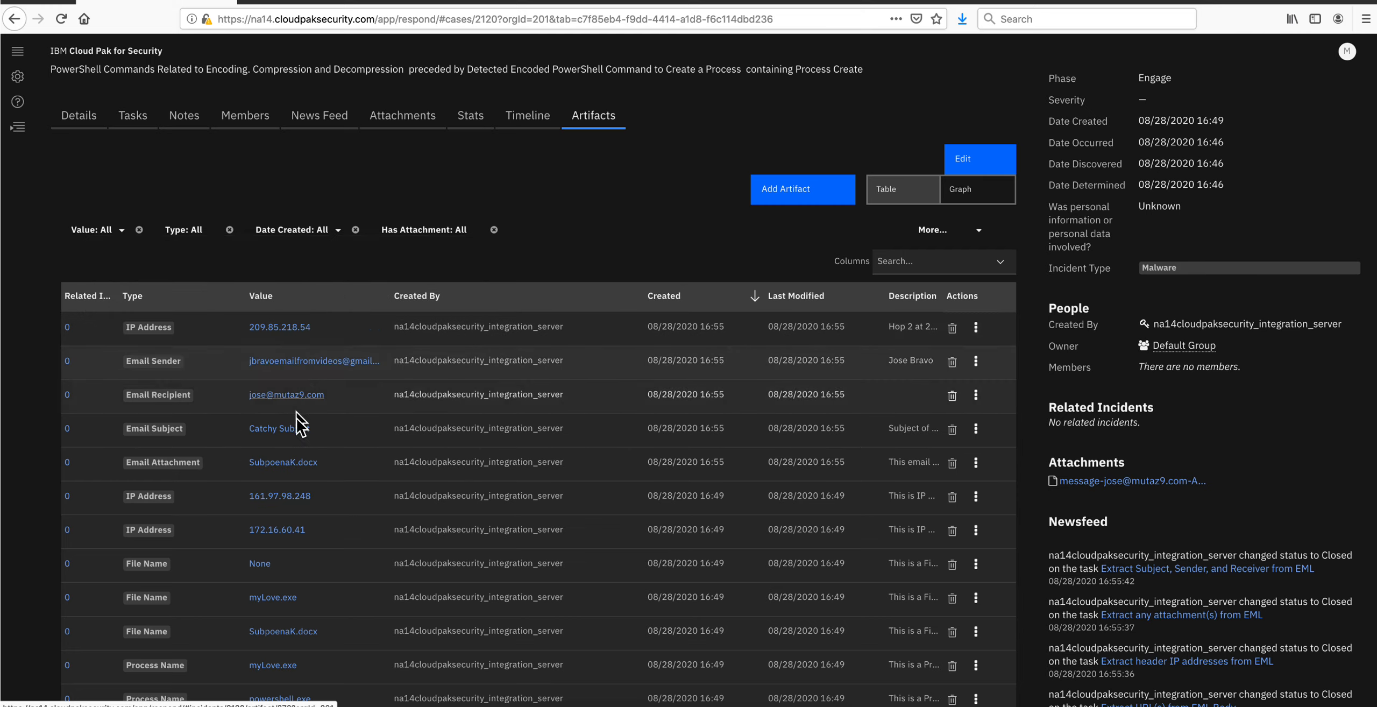
- Run "Run Query in DE" on the IP address artifact 161.97.98.248
{"action": "mouse_move", "coordinate": [278, 503]}
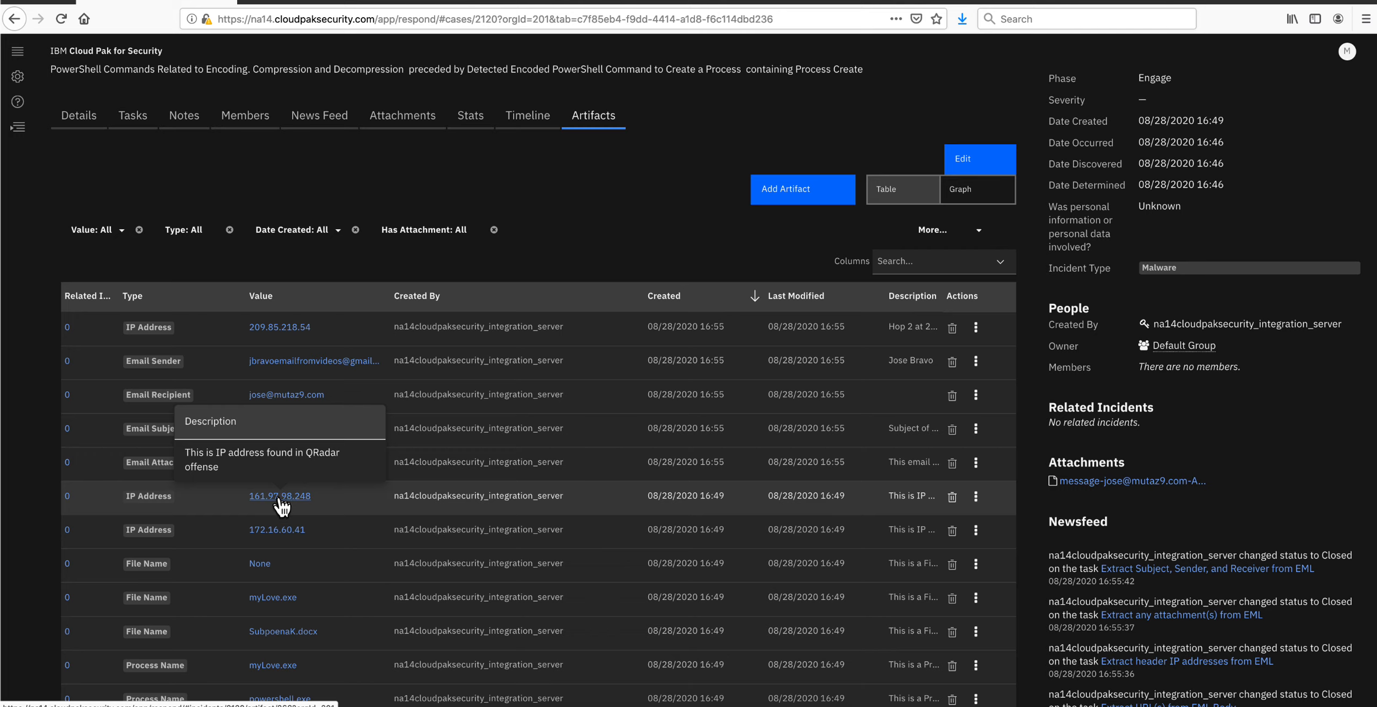
{"action": "left_click", "coordinate": [976, 496]}
{"action": "scroll", "coordinate": [775, 578], "scroll_direction": "down", "scroll_amount": 10}
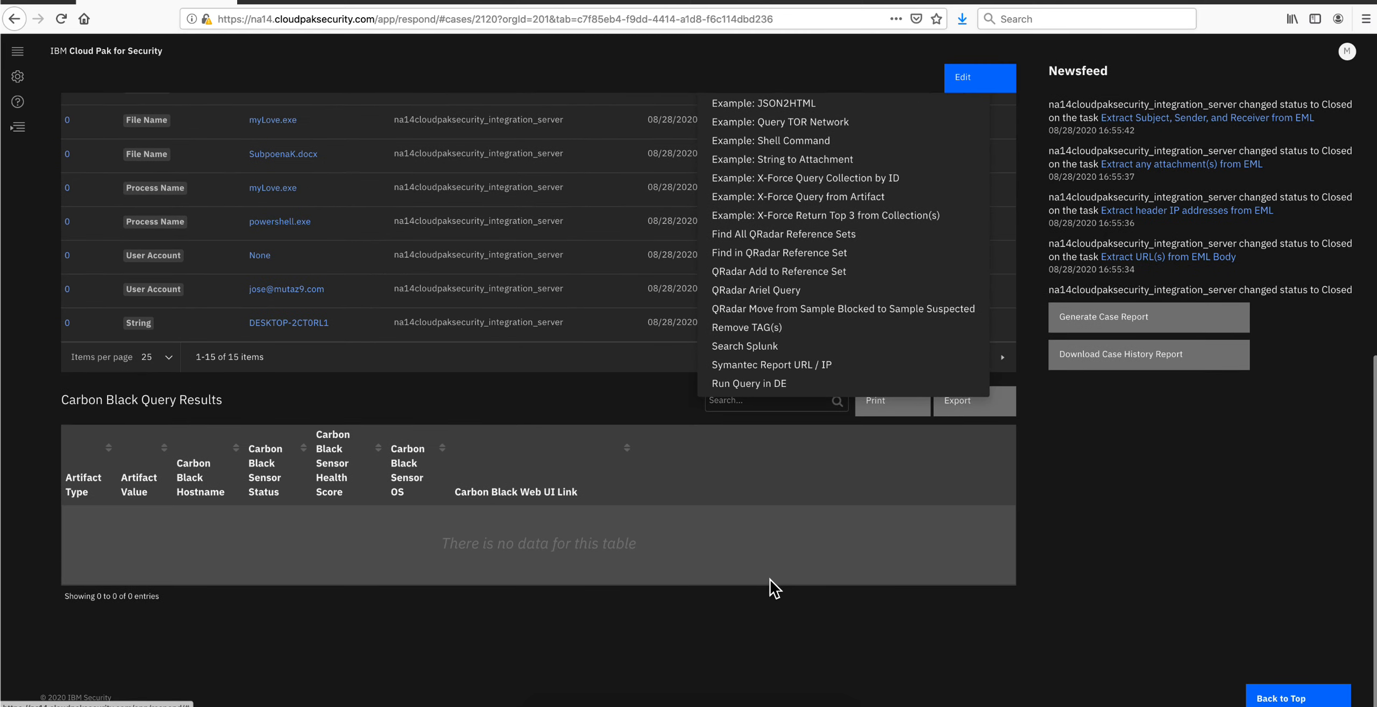
{"action": "scroll", "coordinate": [770, 586], "scroll_direction": "up", "scroll_amount": 1}
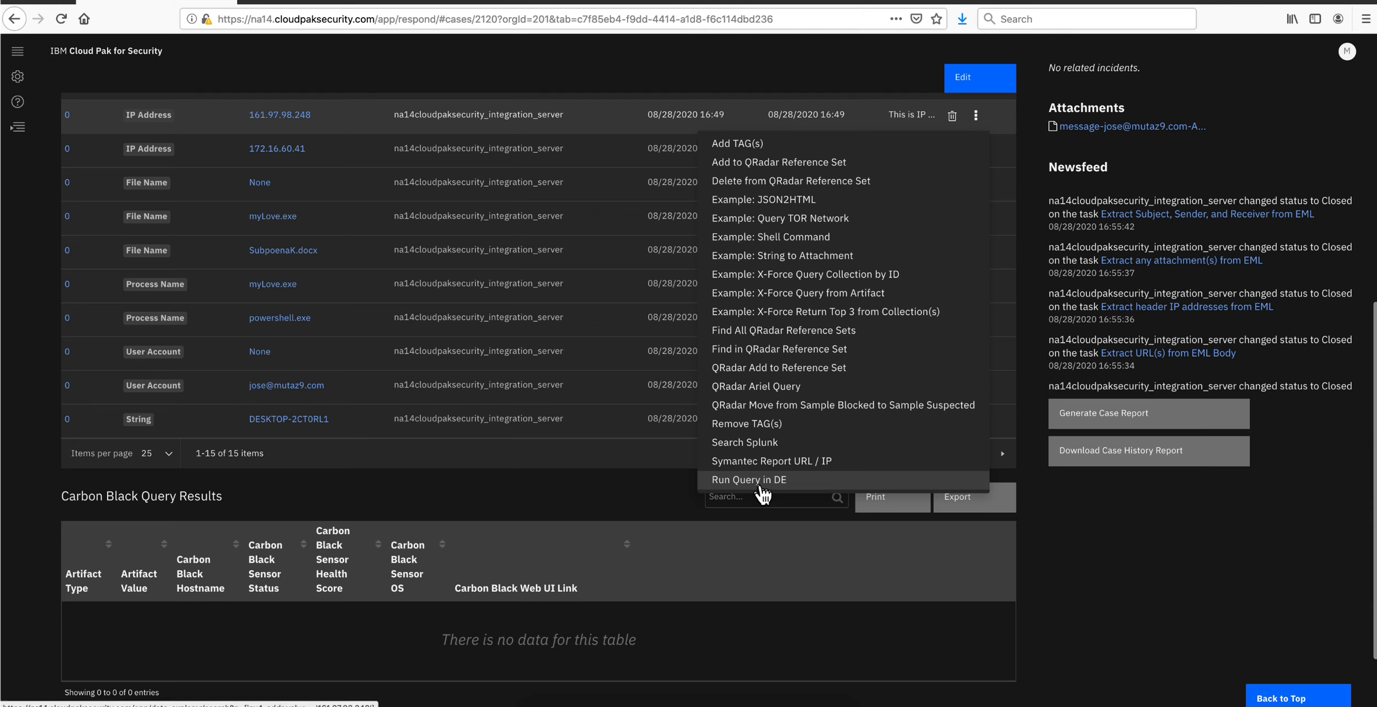
{"action": "left_click", "coordinate": [761, 481]}
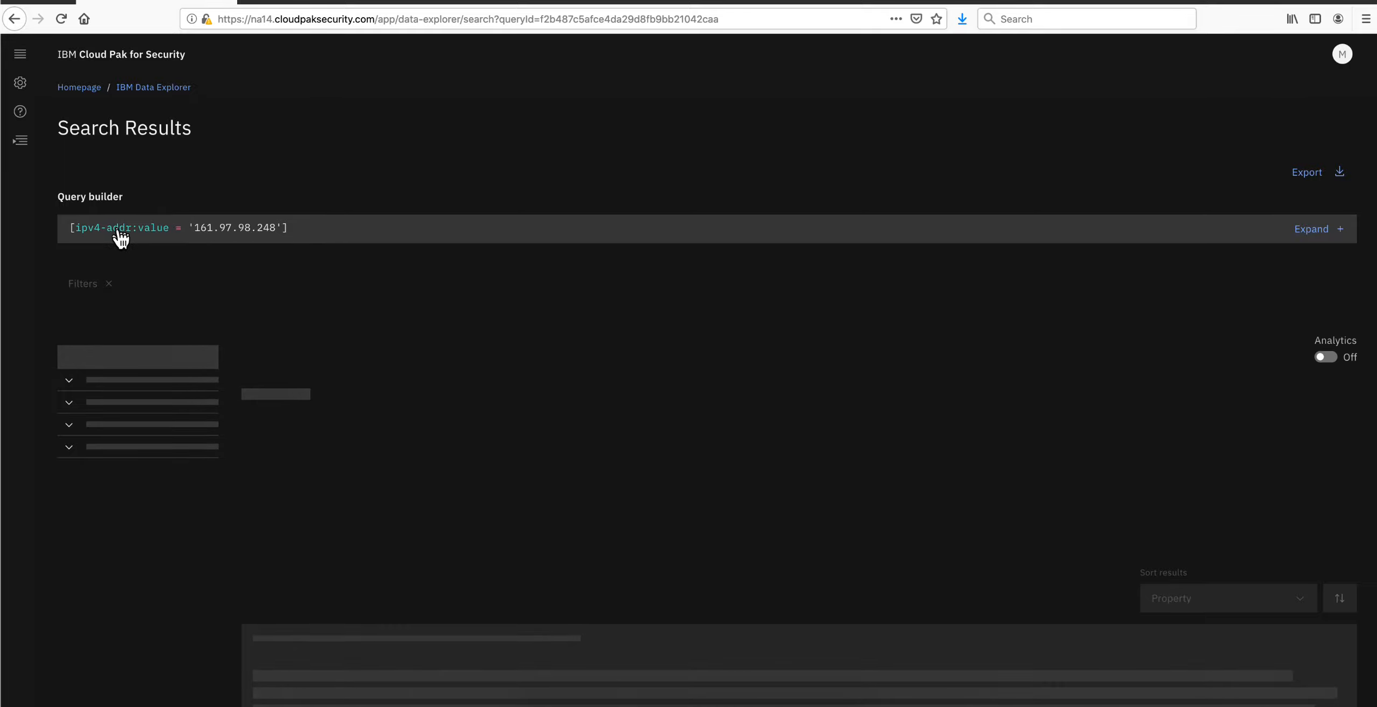
- Expand the STIX query for 161.97.98.248 and add a START/STOP time range covering the last 30 minutes
{"action": "right_click", "coordinate": [307, 228]}
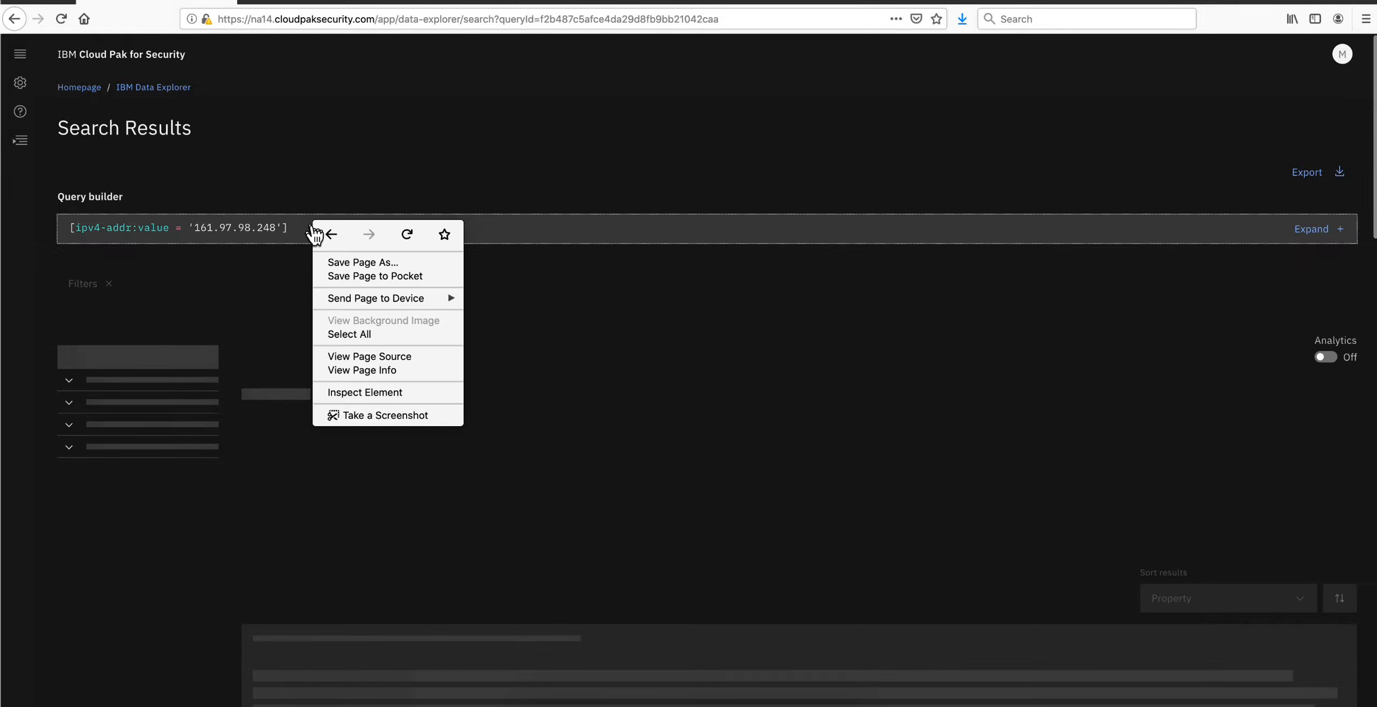
{"action": "left_click", "coordinate": [302, 229]}
{"action": "left_click", "coordinate": [301, 226]}
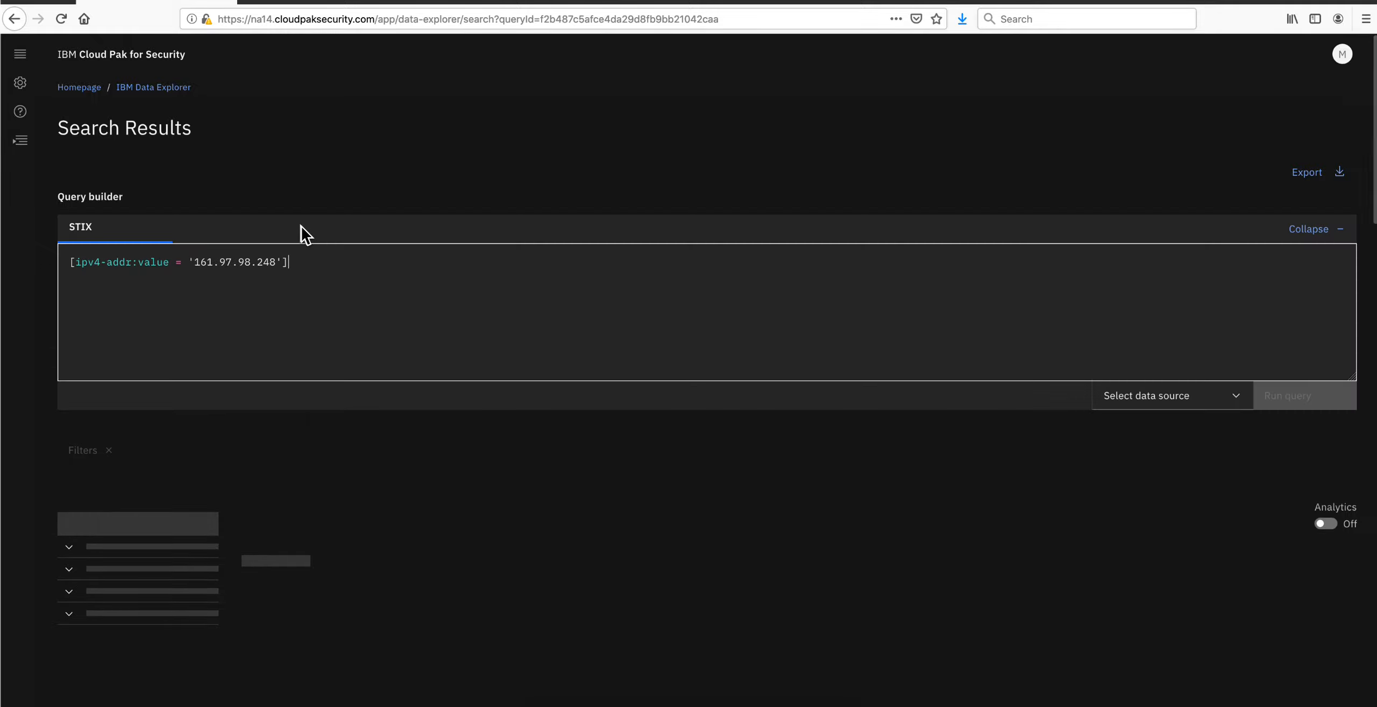
{"action": "left_click", "coordinate": [303, 262]}
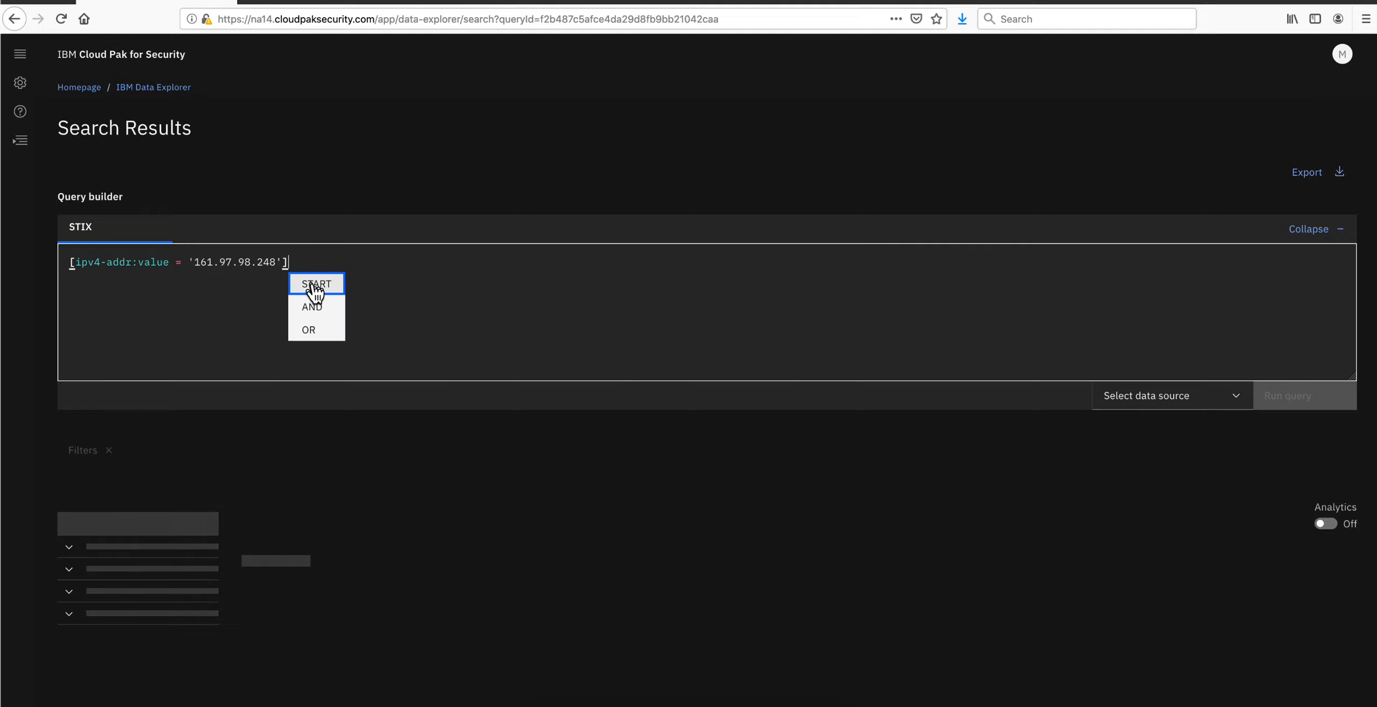
{"action": "left_click", "coordinate": [315, 285]}
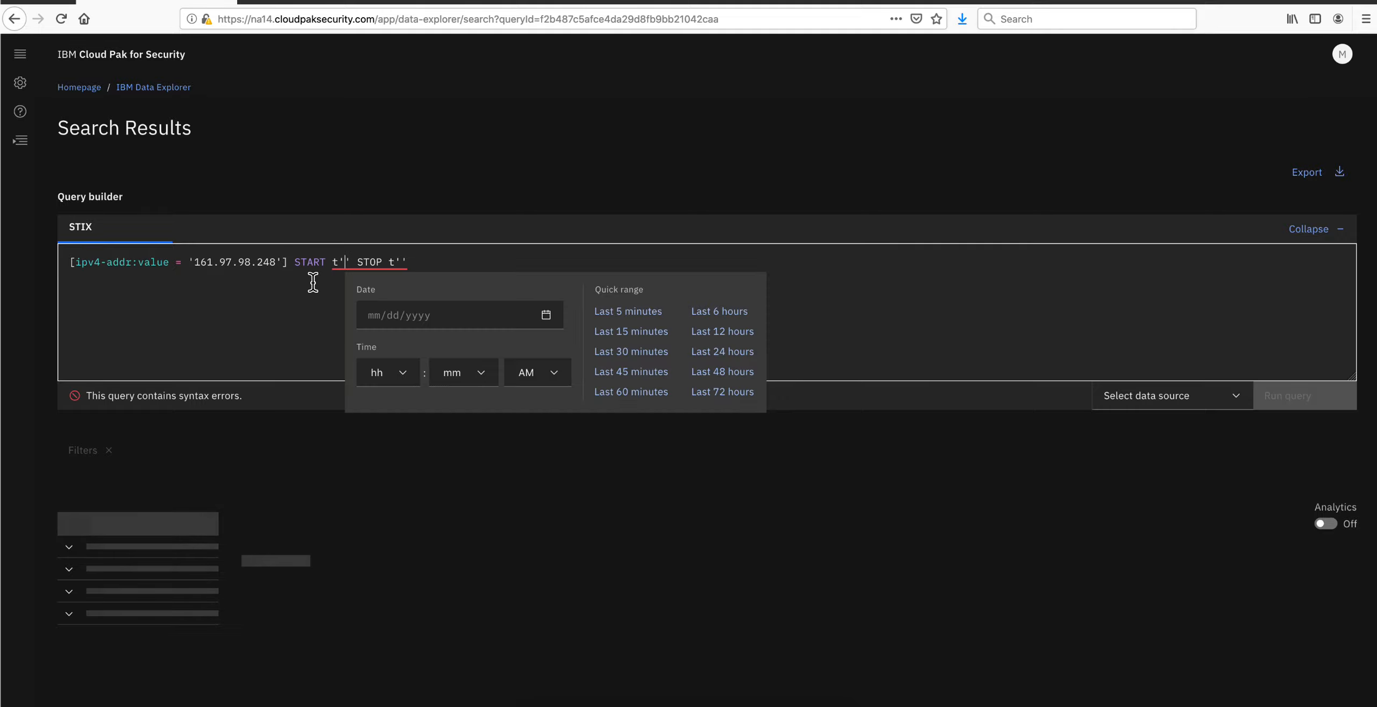
{"action": "left_click", "coordinate": [655, 351]}
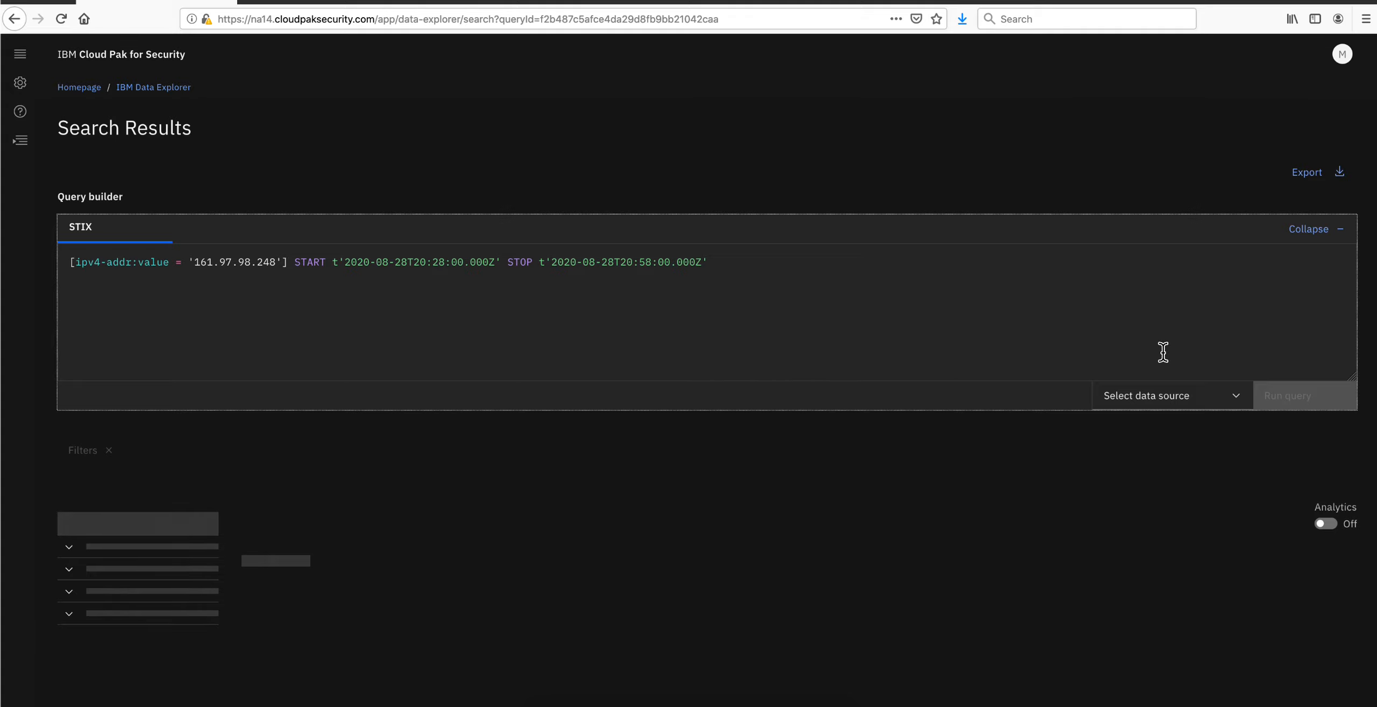
- Select AWS, Jose1, Mutaz QRadar and Splunk as data sources and run the query
{"action": "left_click", "coordinate": [1199, 403]}
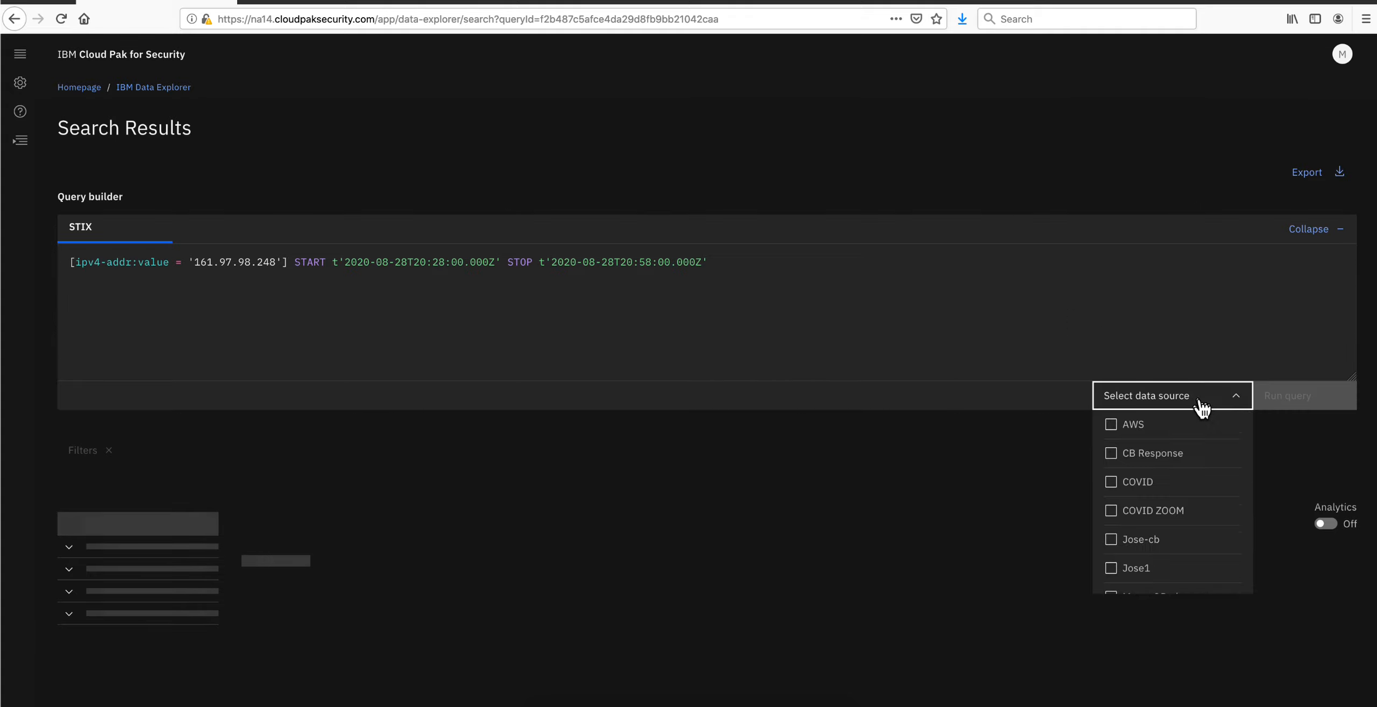
{"action": "left_click", "coordinate": [1112, 428]}
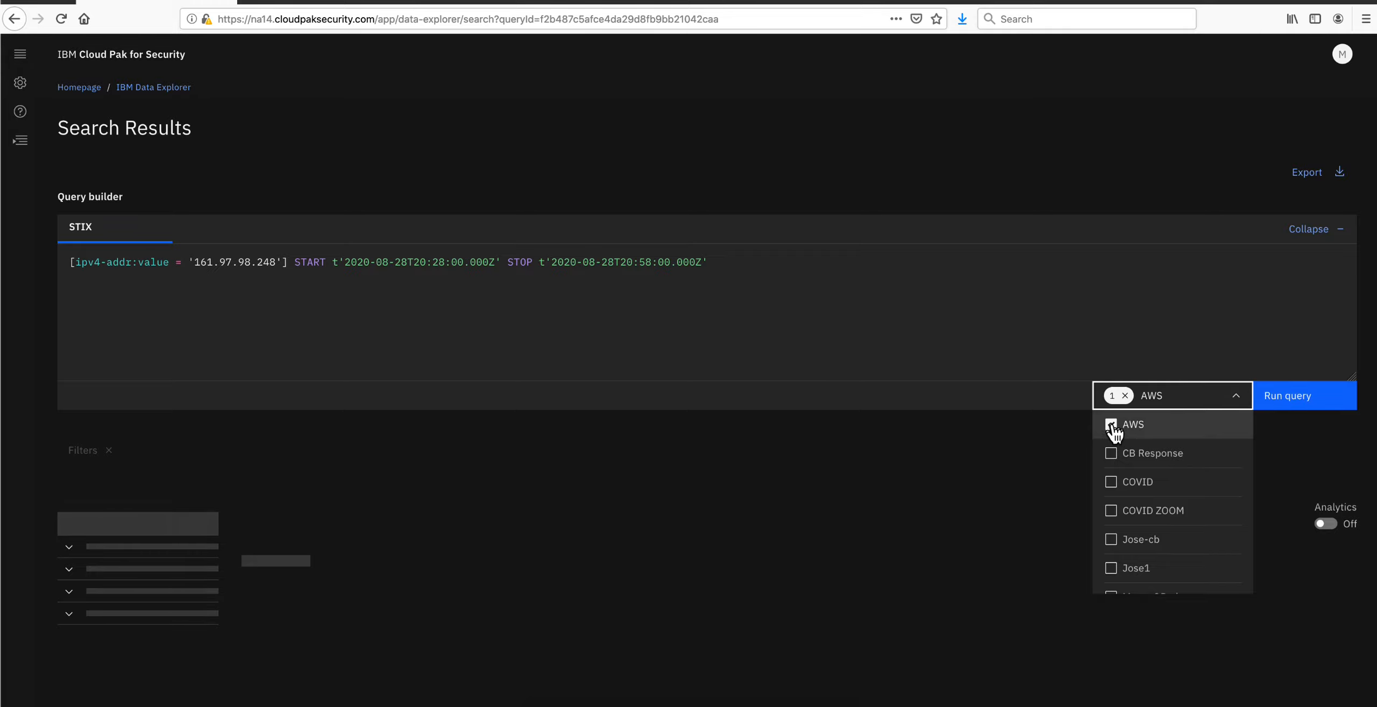
{"action": "scroll", "coordinate": [1135, 514], "scroll_direction": "down", "scroll_amount": 2}
{"action": "left_click", "coordinate": [1124, 510]}
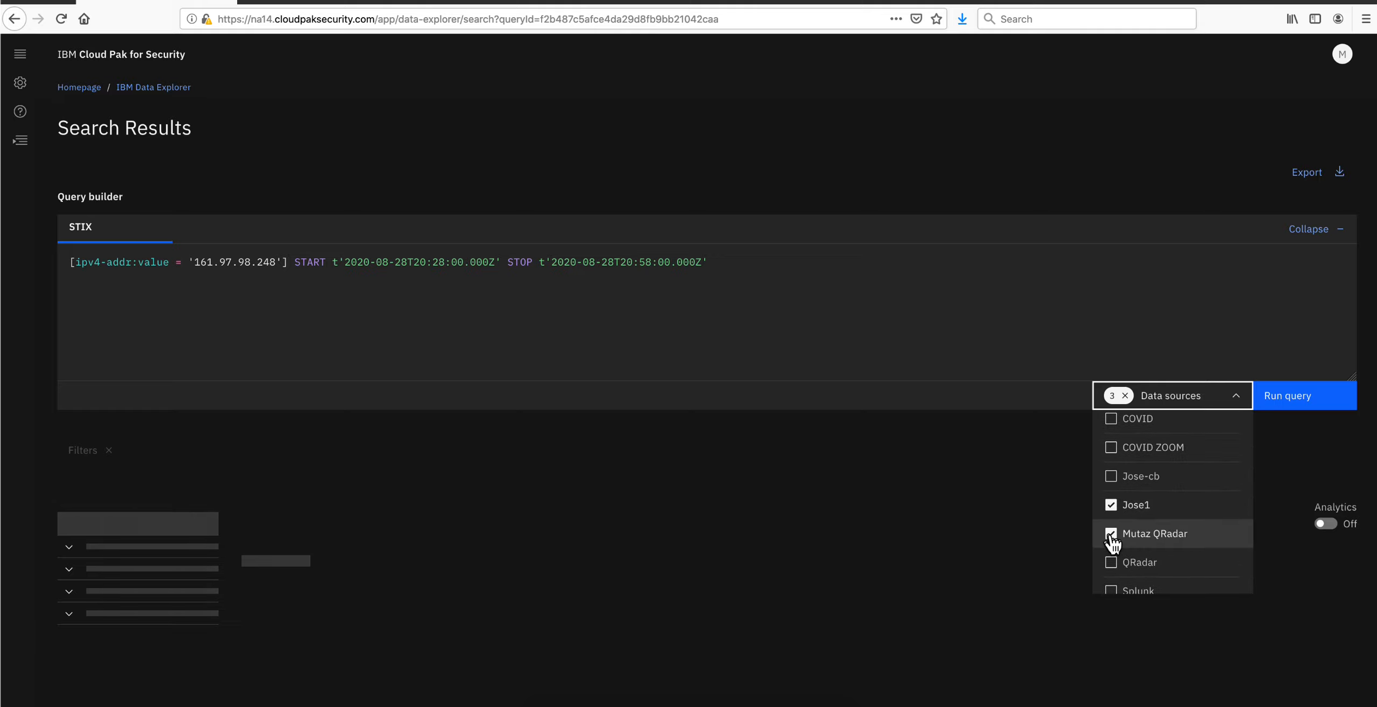
{"action": "left_click", "coordinate": [1111, 534]}
{"action": "scroll", "coordinate": [1153, 525], "scroll_direction": "down", "scroll_amount": 1}
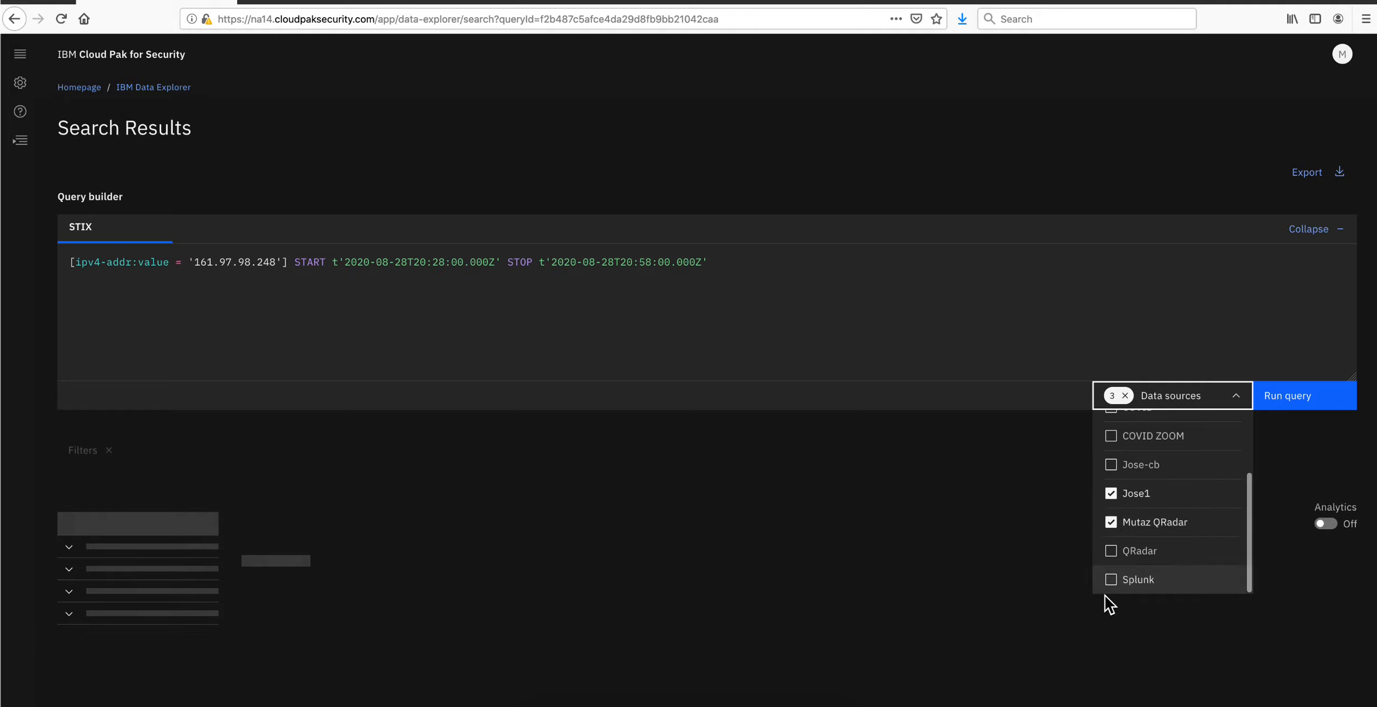
{"action": "left_click", "coordinate": [1111, 580]}
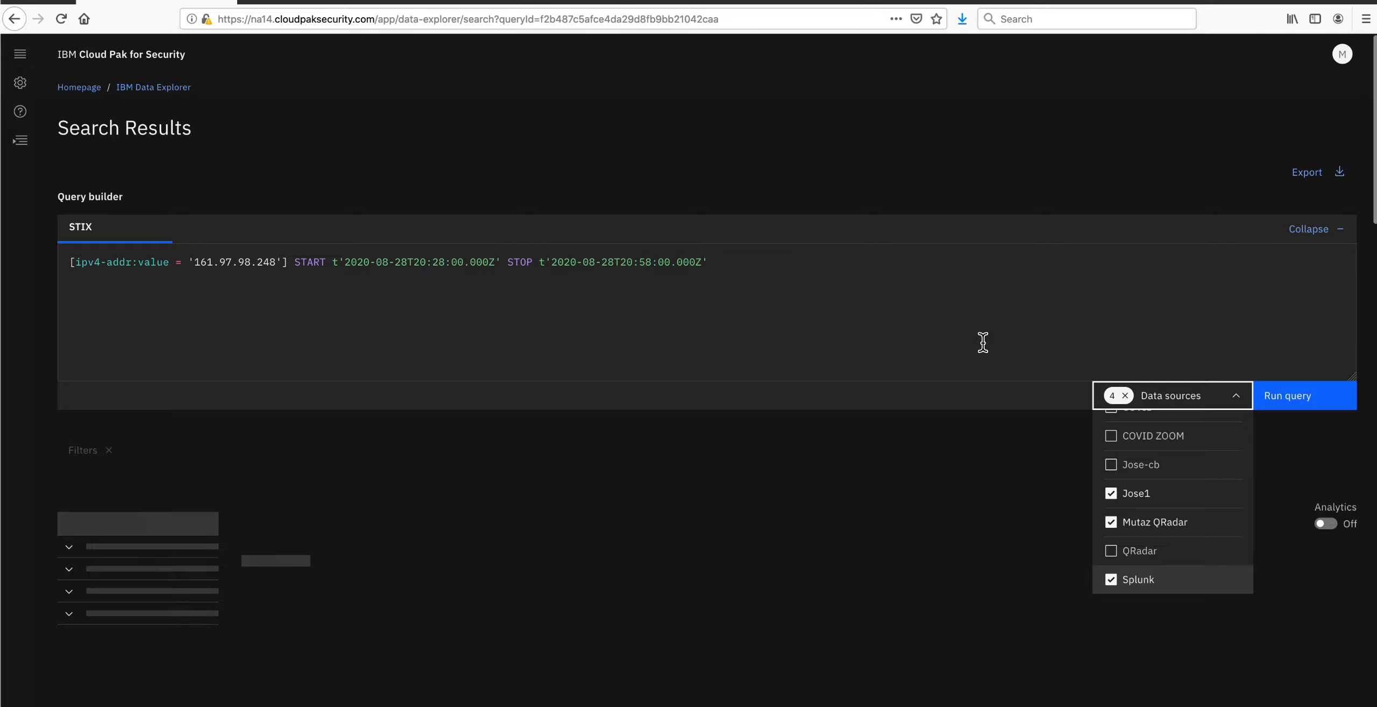
{"action": "left_click", "coordinate": [1289, 398]}
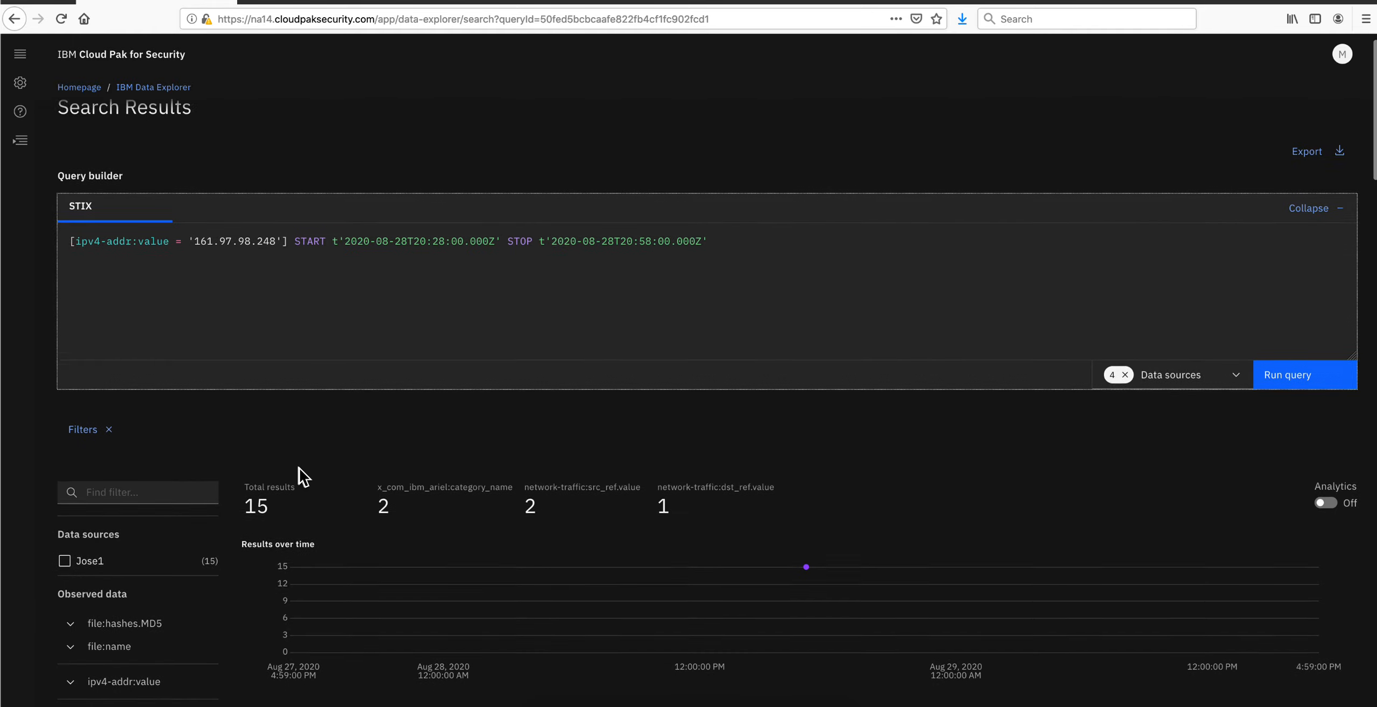
- Examine the query's results over time and the individual network and event records for the IP address
{"action": "scroll", "coordinate": [298, 473], "scroll_direction": "down", "scroll_amount": 3}
{"action": "scroll", "coordinate": [299, 468], "scroll_direction": "down", "scroll_amount": 2}
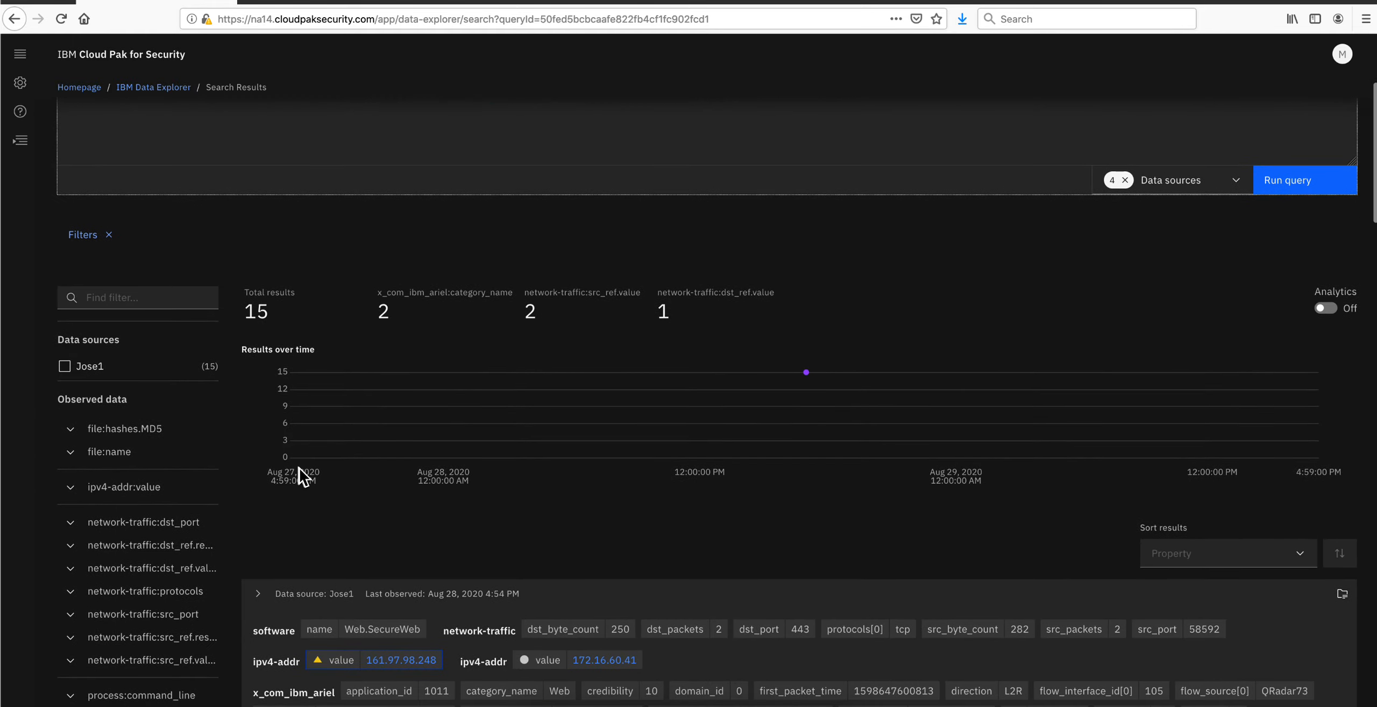
{"action": "scroll", "coordinate": [299, 468], "scroll_direction": "down", "scroll_amount": 1}
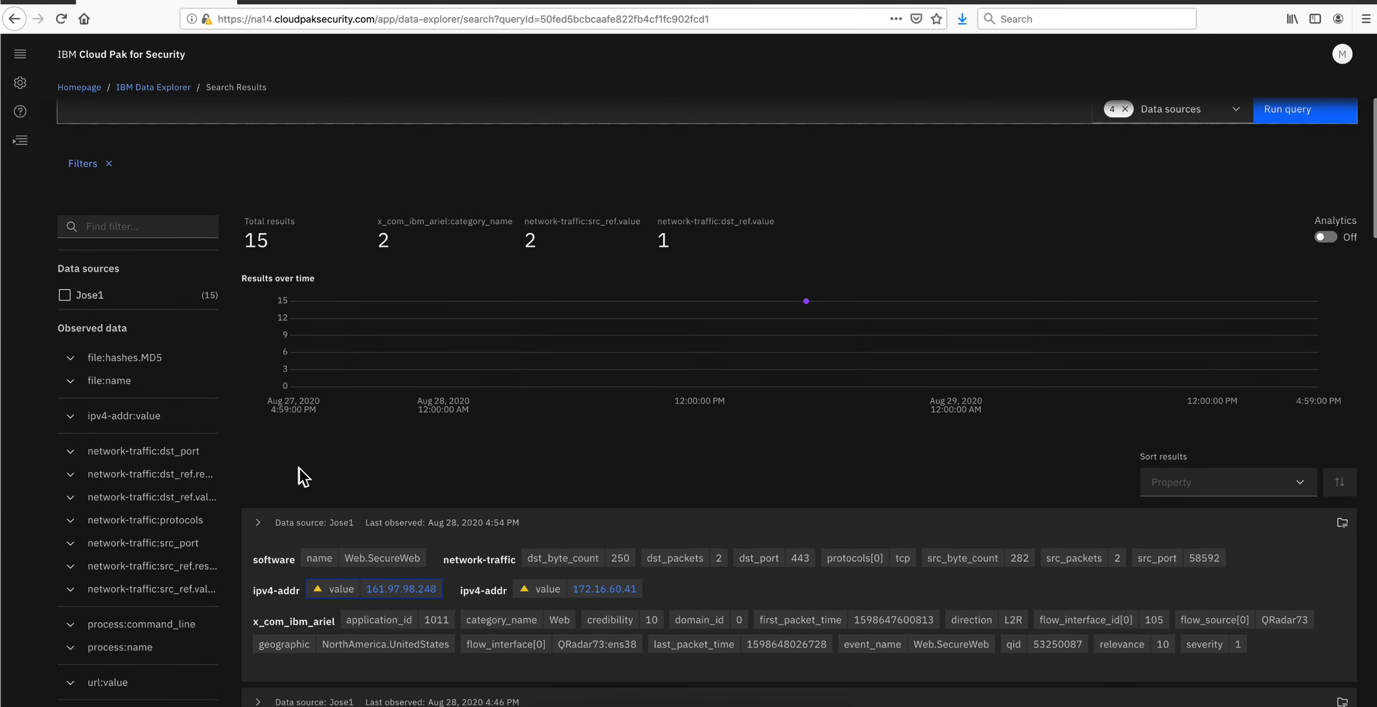
{"action": "scroll", "coordinate": [365, 524], "scroll_direction": "down", "scroll_amount": 3}
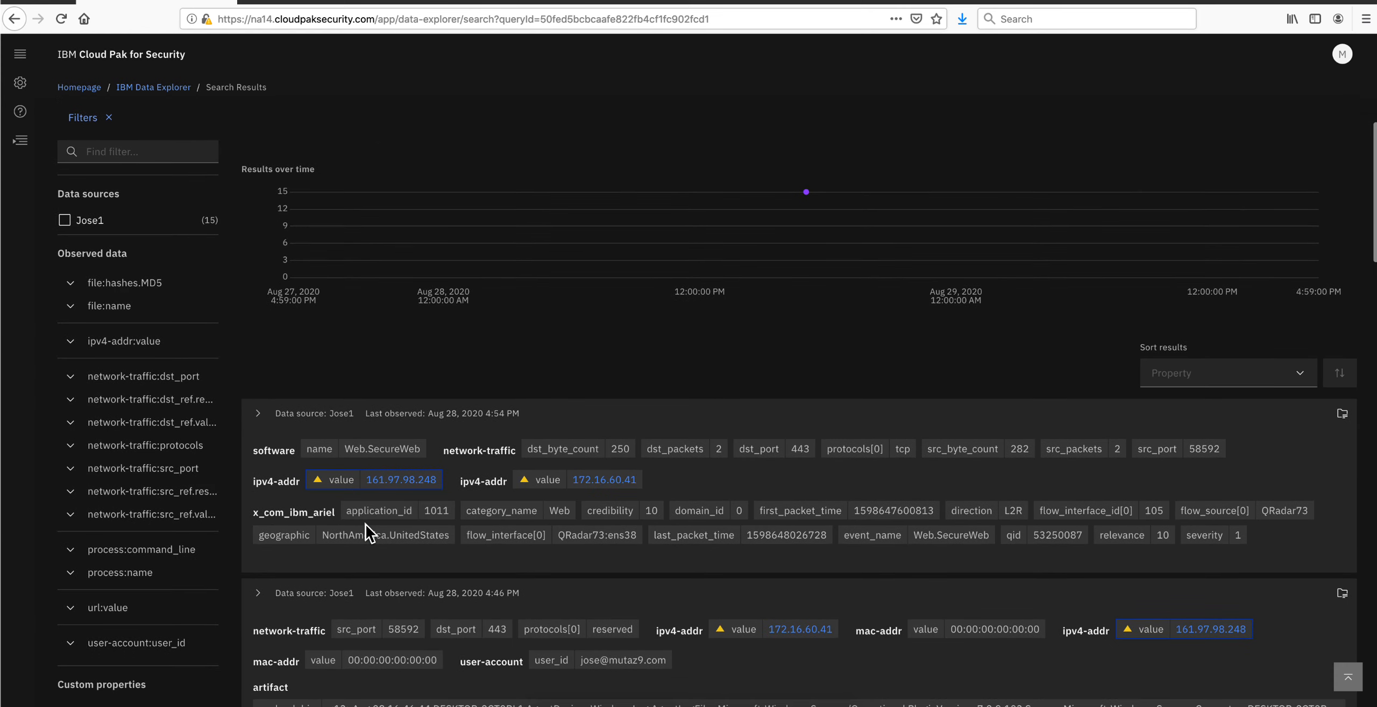
{"action": "scroll", "coordinate": [366, 525], "scroll_direction": "down", "scroll_amount": 2}
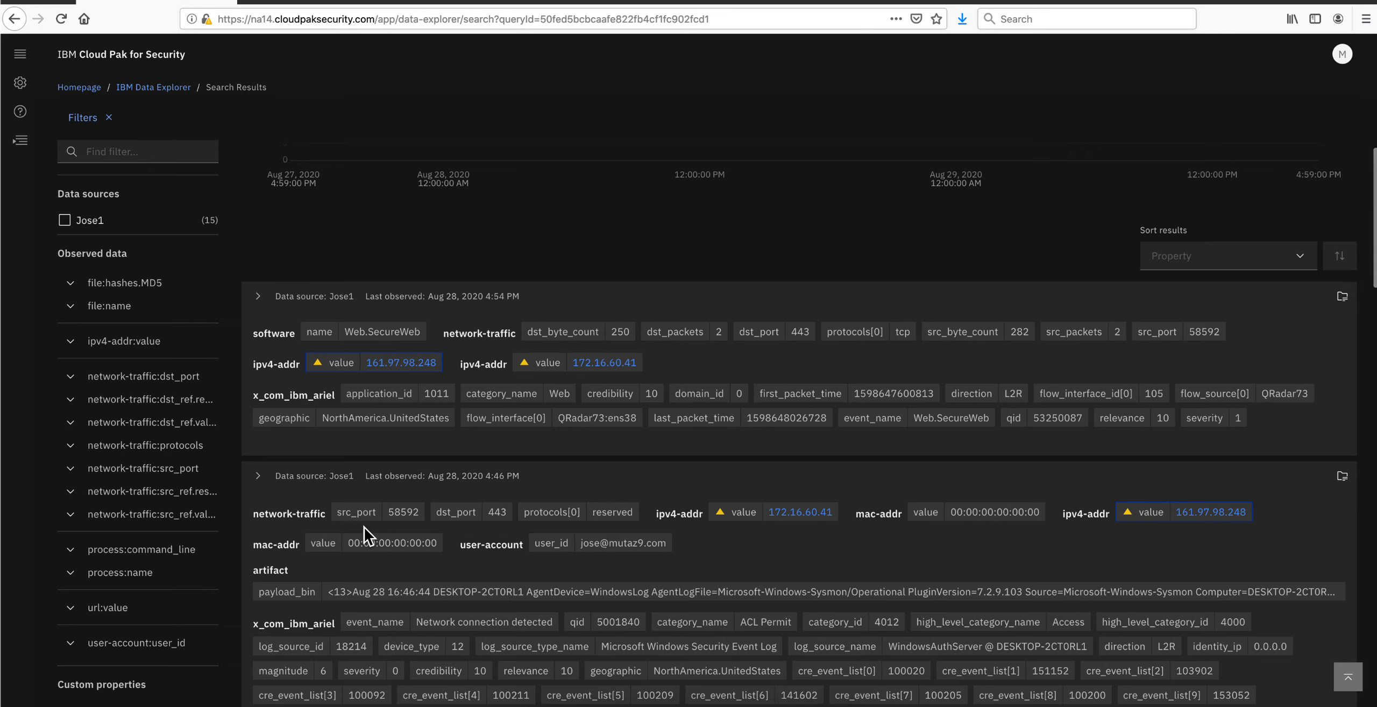
- Examine the network traffic, user account, payload and rule names in the first two unfiltered result records
{"action": "scroll", "coordinate": [364, 527], "scroll_direction": "down", "scroll_amount": 2}
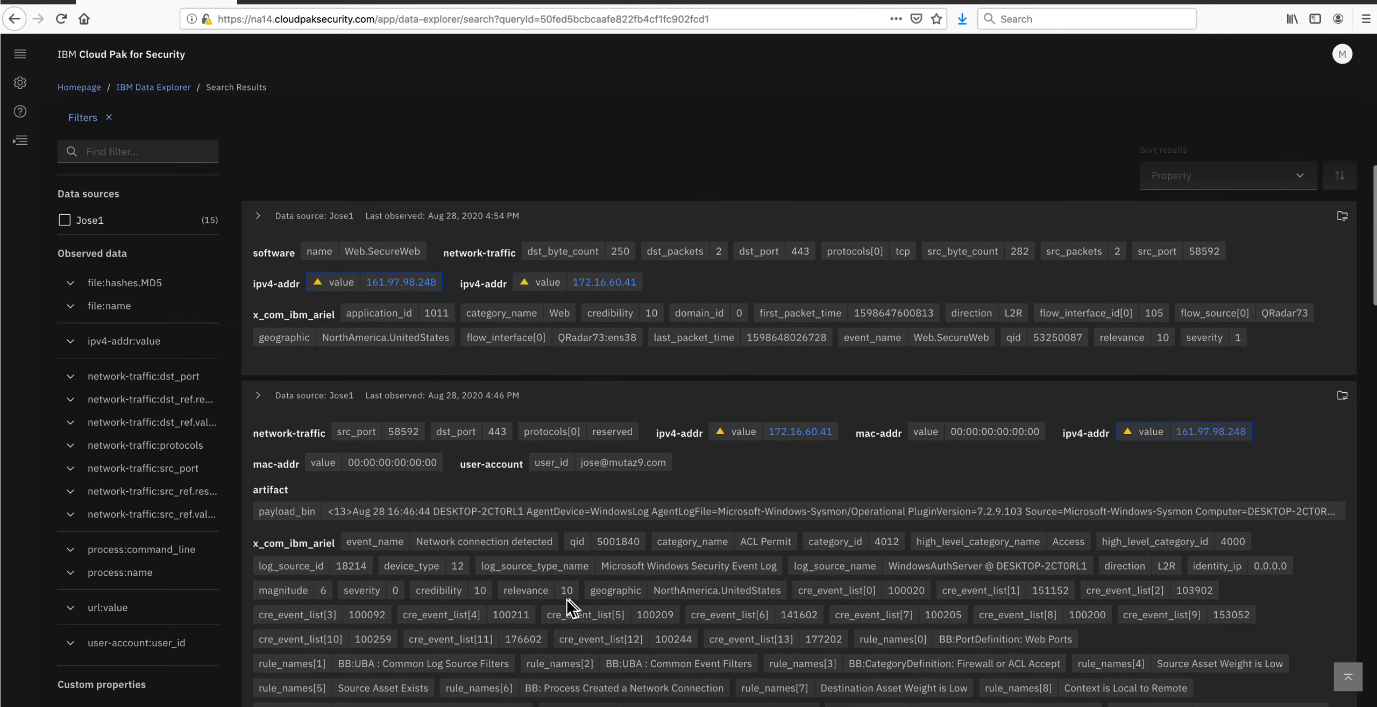
{"action": "scroll", "coordinate": [473, 538], "scroll_direction": "down", "scroll_amount": 2}
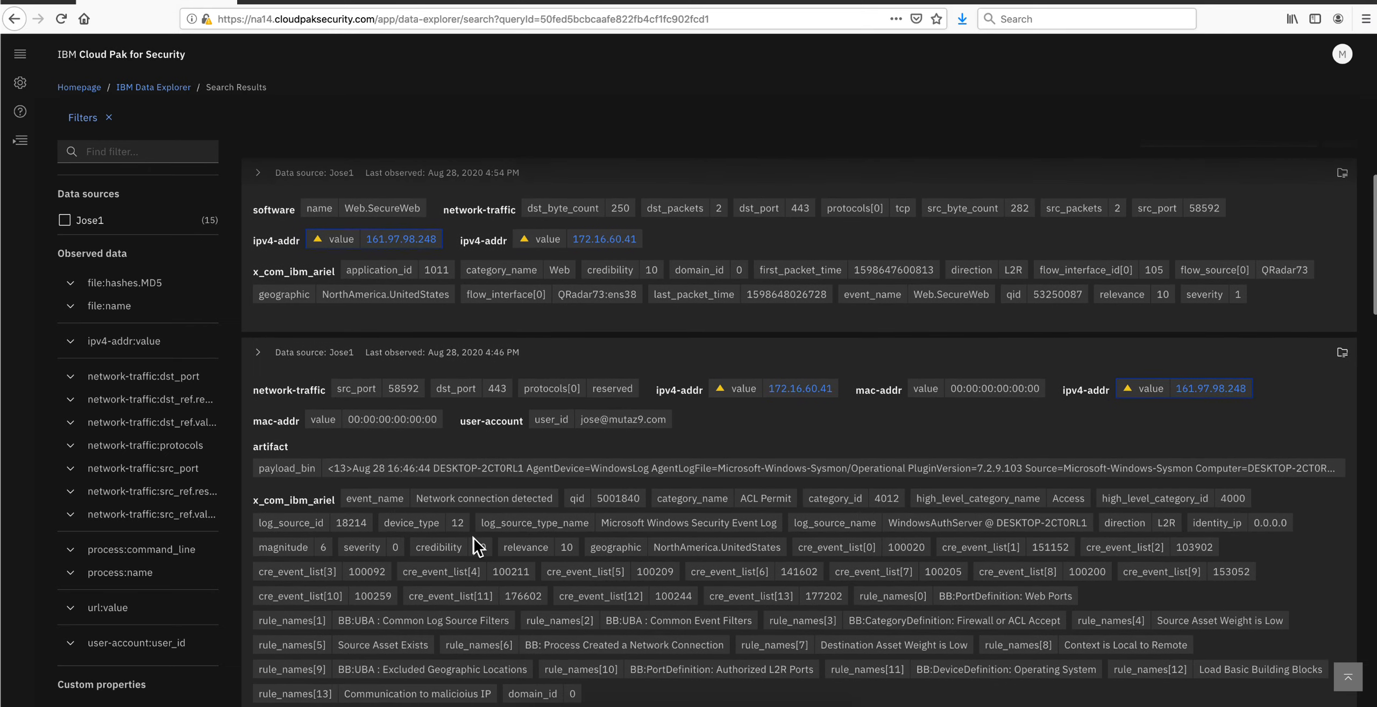
{"action": "scroll", "coordinate": [473, 537], "scroll_direction": "down", "scroll_amount": 2}
{"action": "scroll", "coordinate": [473, 538], "scroll_direction": "up", "scroll_amount": 3}
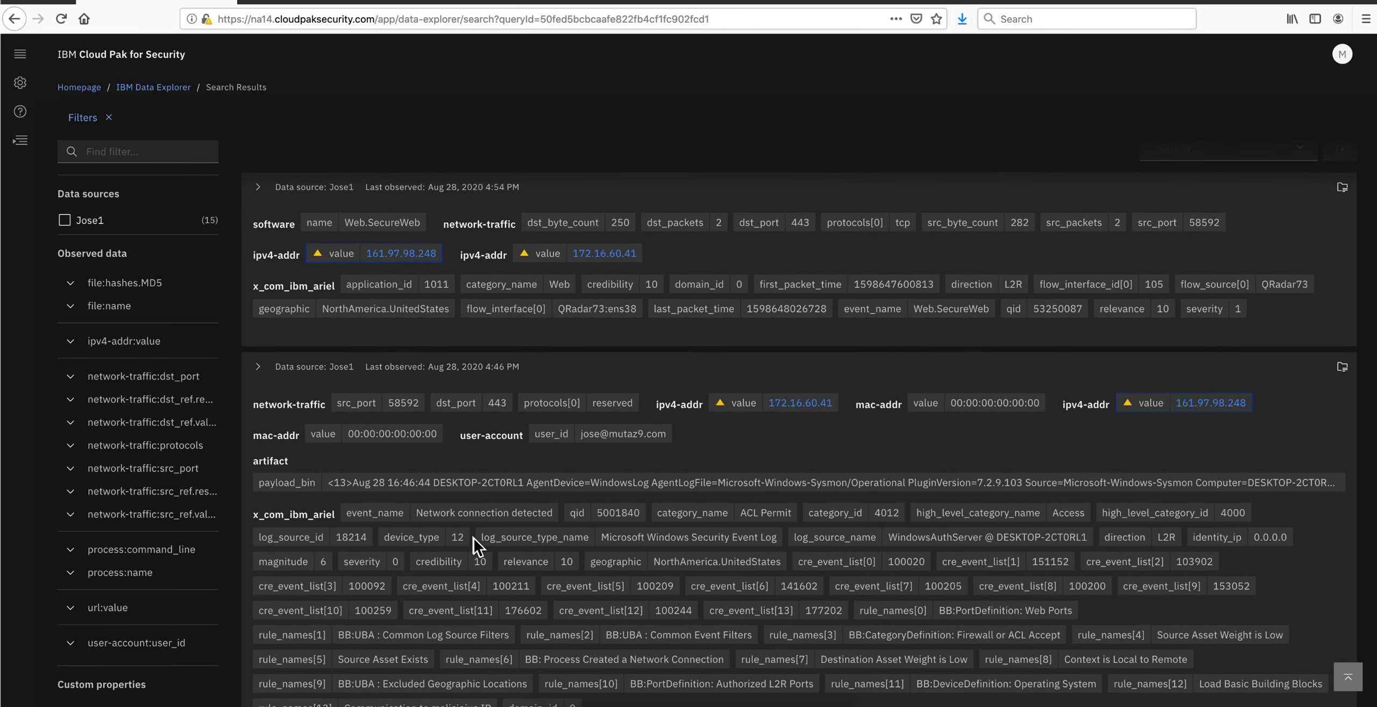
{"action": "scroll", "coordinate": [474, 538], "scroll_direction": "up", "scroll_amount": 1}
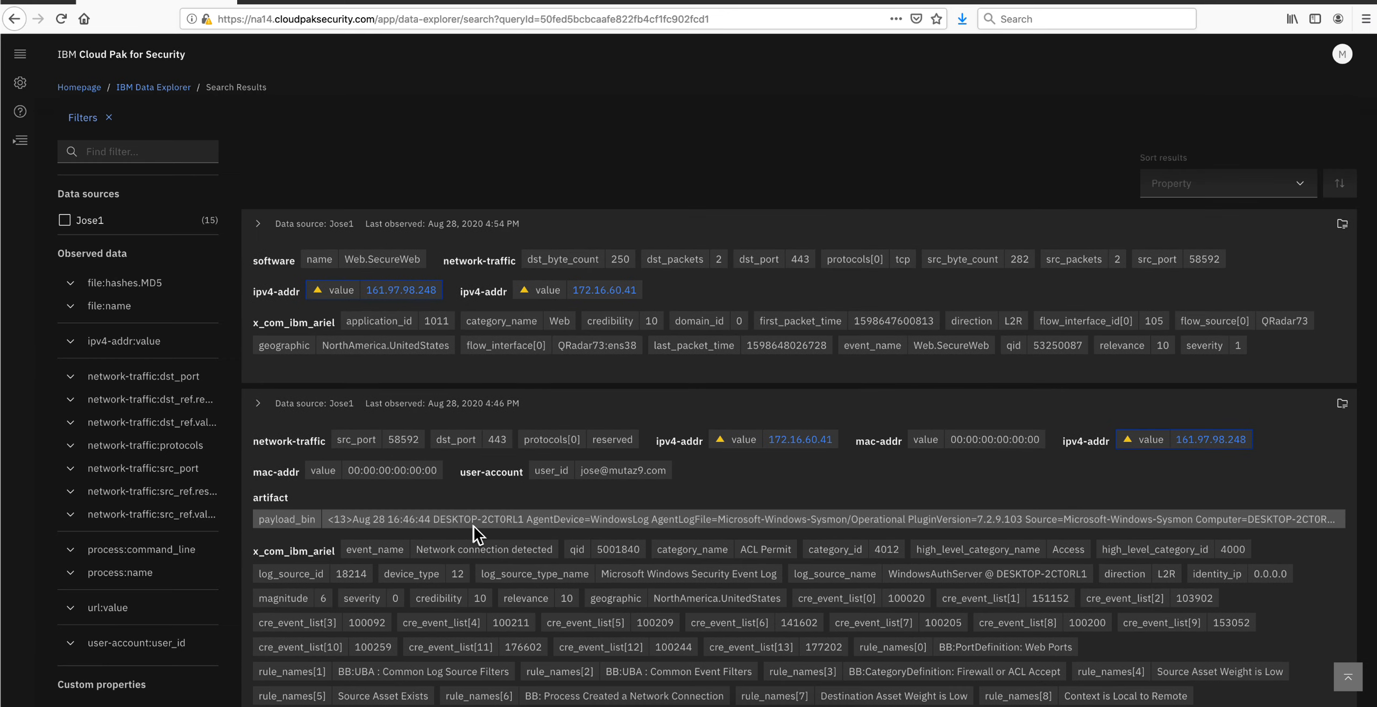
{"action": "scroll", "coordinate": [499, 486], "scroll_direction": "up", "scroll_amount": 7}
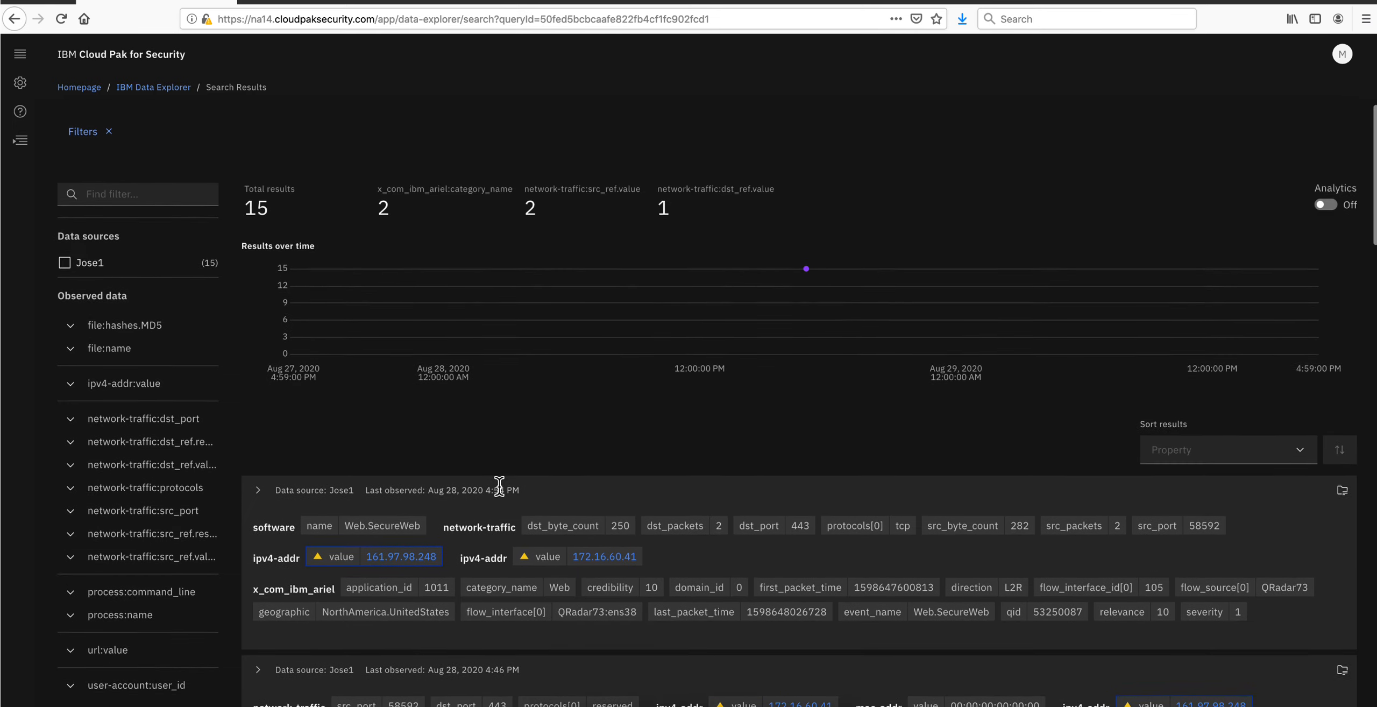
{"action": "scroll", "coordinate": [499, 486], "scroll_direction": "down", "scroll_amount": 8}
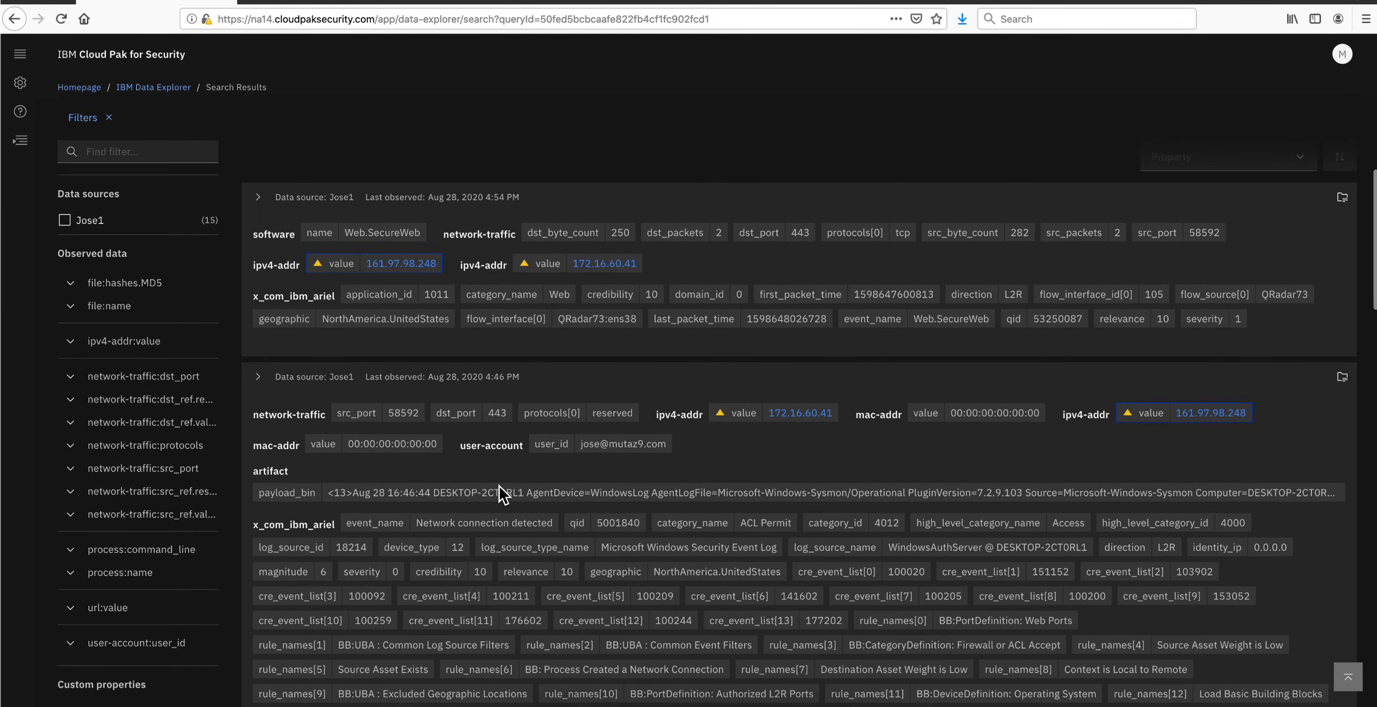
{"action": "scroll", "coordinate": [499, 486], "scroll_direction": "down", "scroll_amount": 5}
{"action": "scroll", "coordinate": [499, 486], "scroll_direction": "up", "scroll_amount": 4}
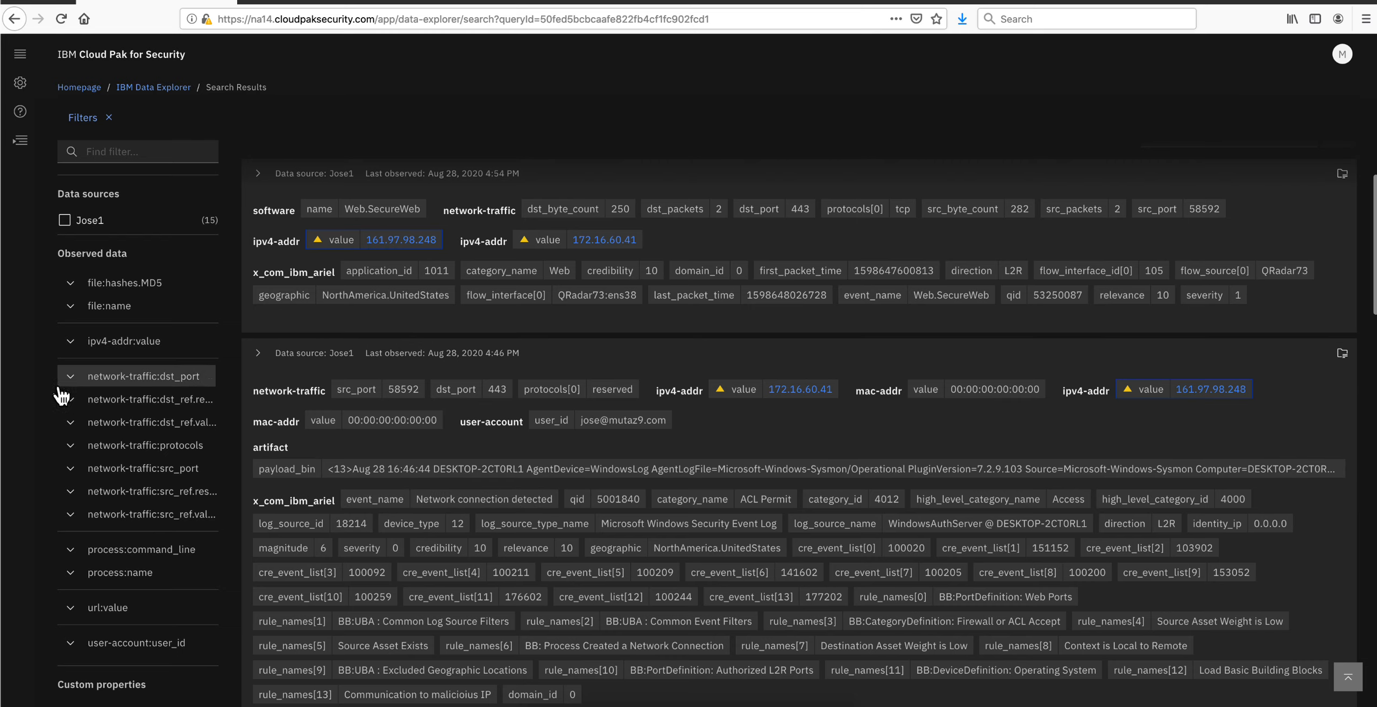
- Filter the results to network-traffic:dst_port 80 and highlight the GET request payload in the record last observed at 4:47 PM
{"action": "left_click", "coordinate": [69, 379]}
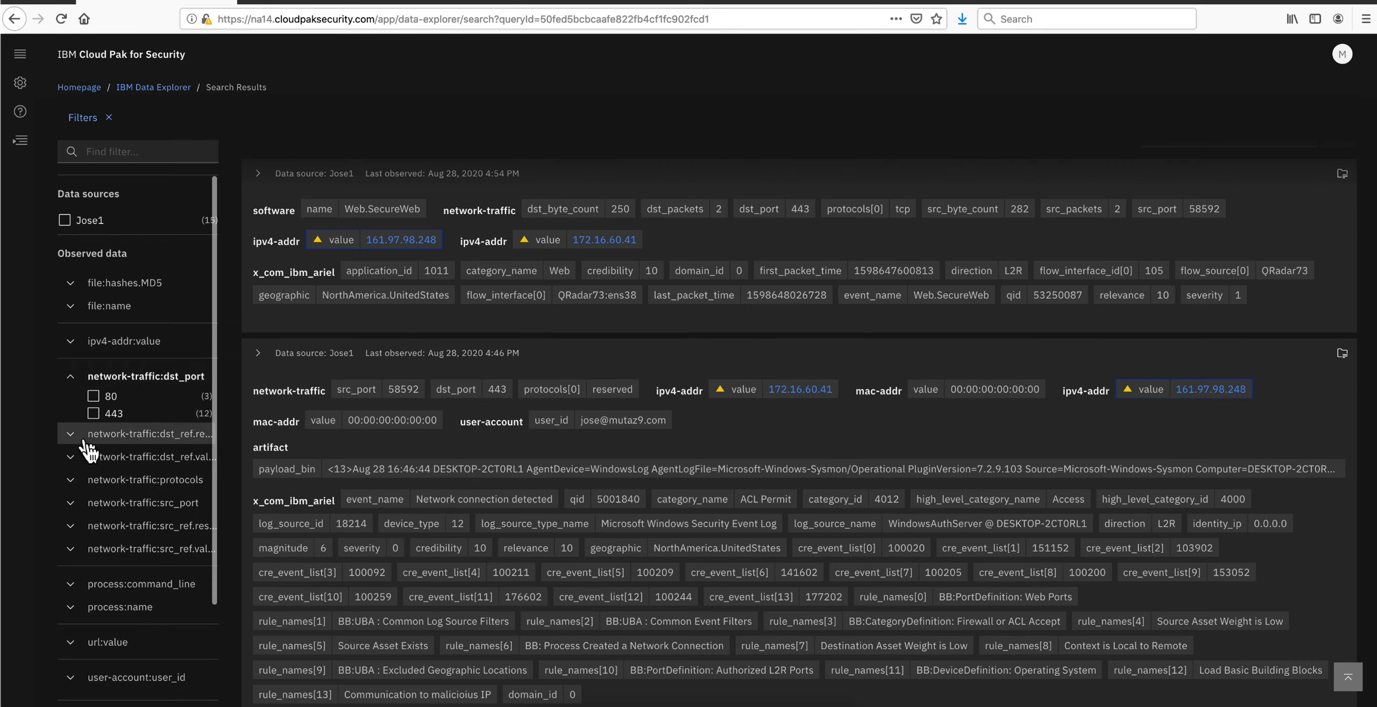
{"action": "left_click", "coordinate": [93, 397]}
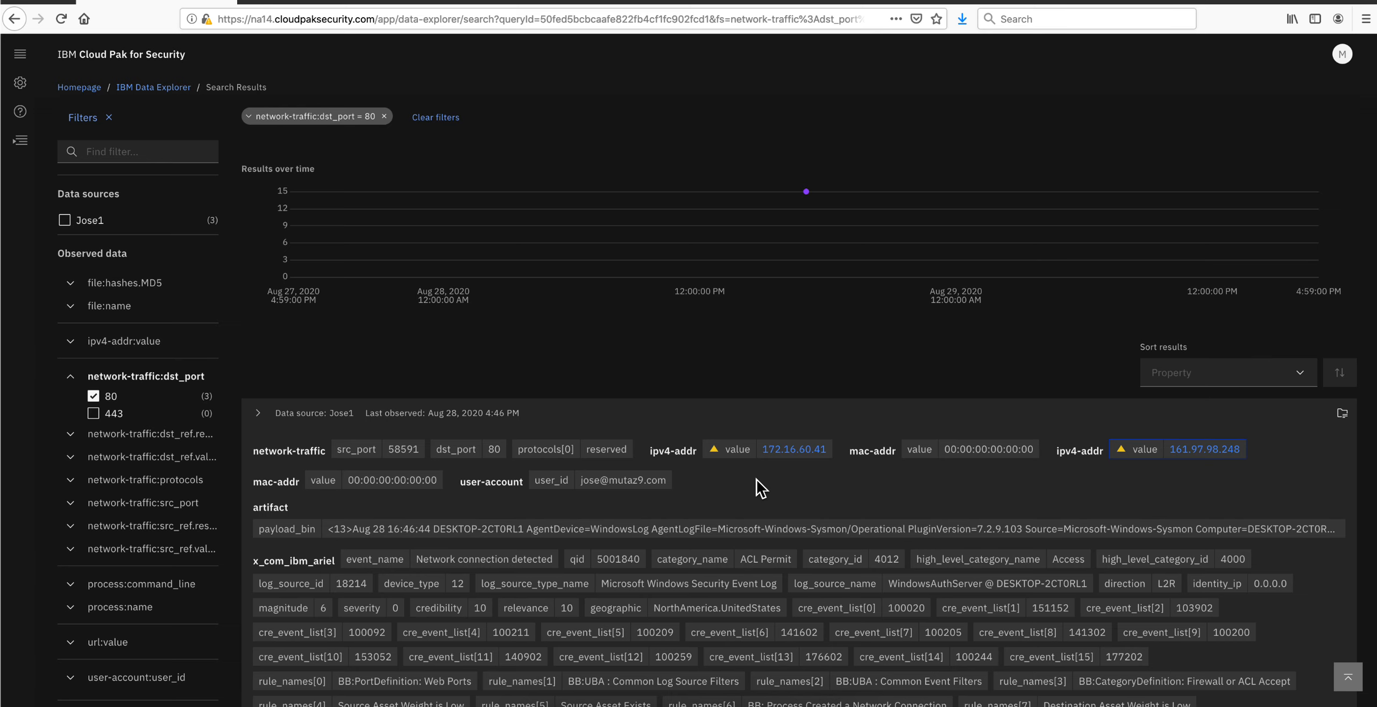
{"action": "scroll", "coordinate": [756, 479], "scroll_direction": "down", "scroll_amount": 2}
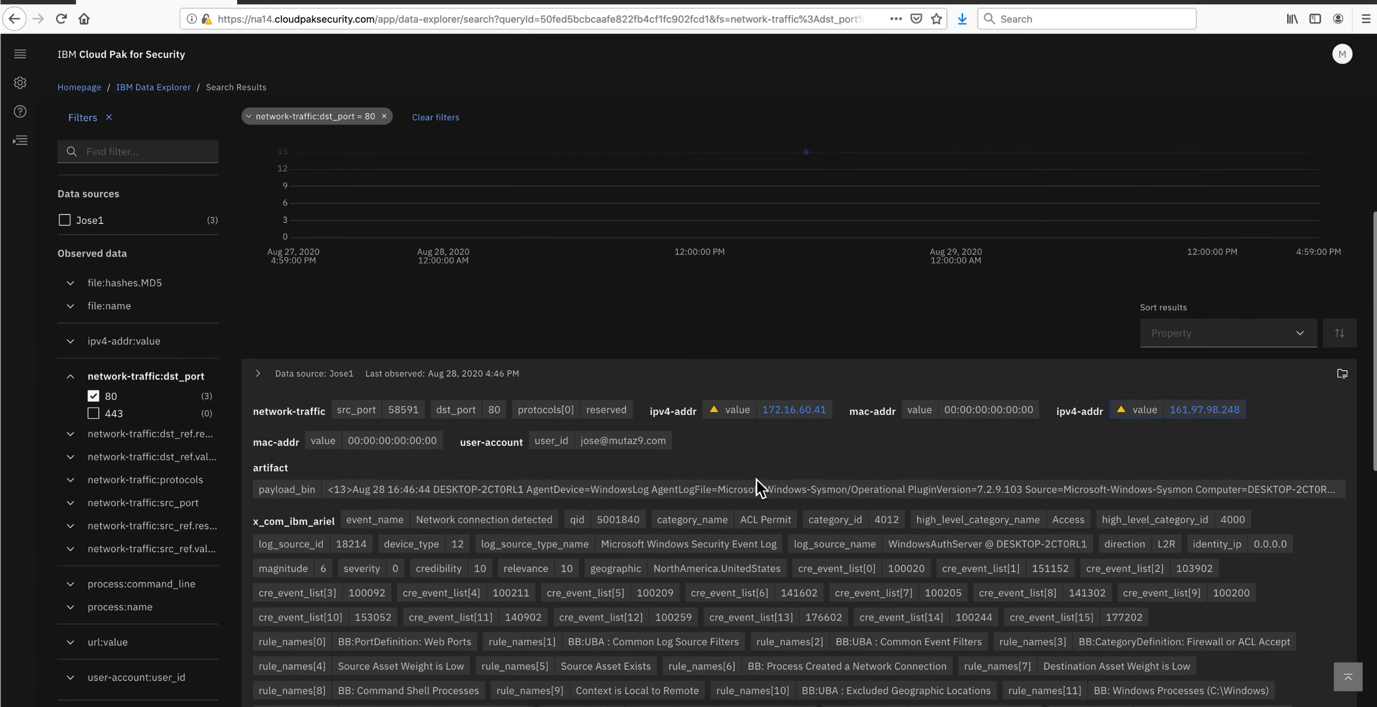
{"action": "scroll", "coordinate": [756, 480], "scroll_direction": "down", "scroll_amount": 1}
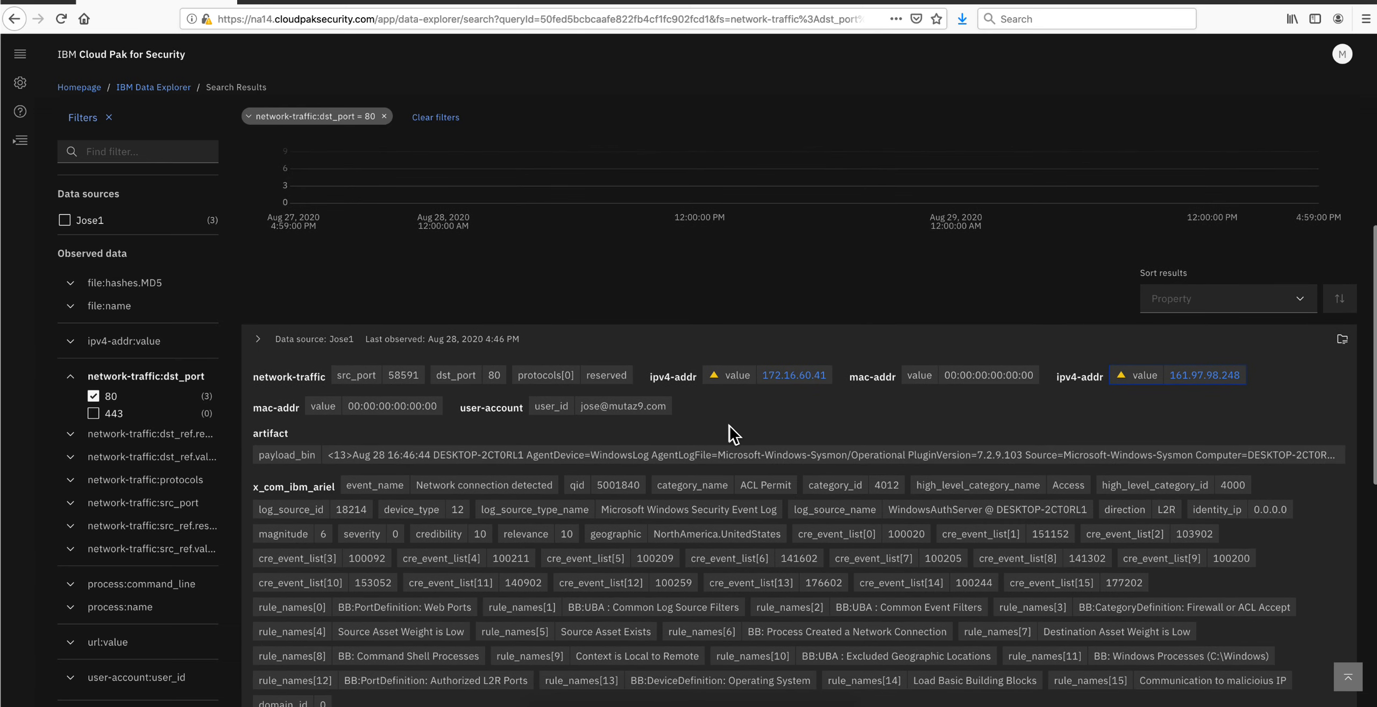
{"action": "scroll", "coordinate": [728, 425], "scroll_direction": "down", "scroll_amount": 2}
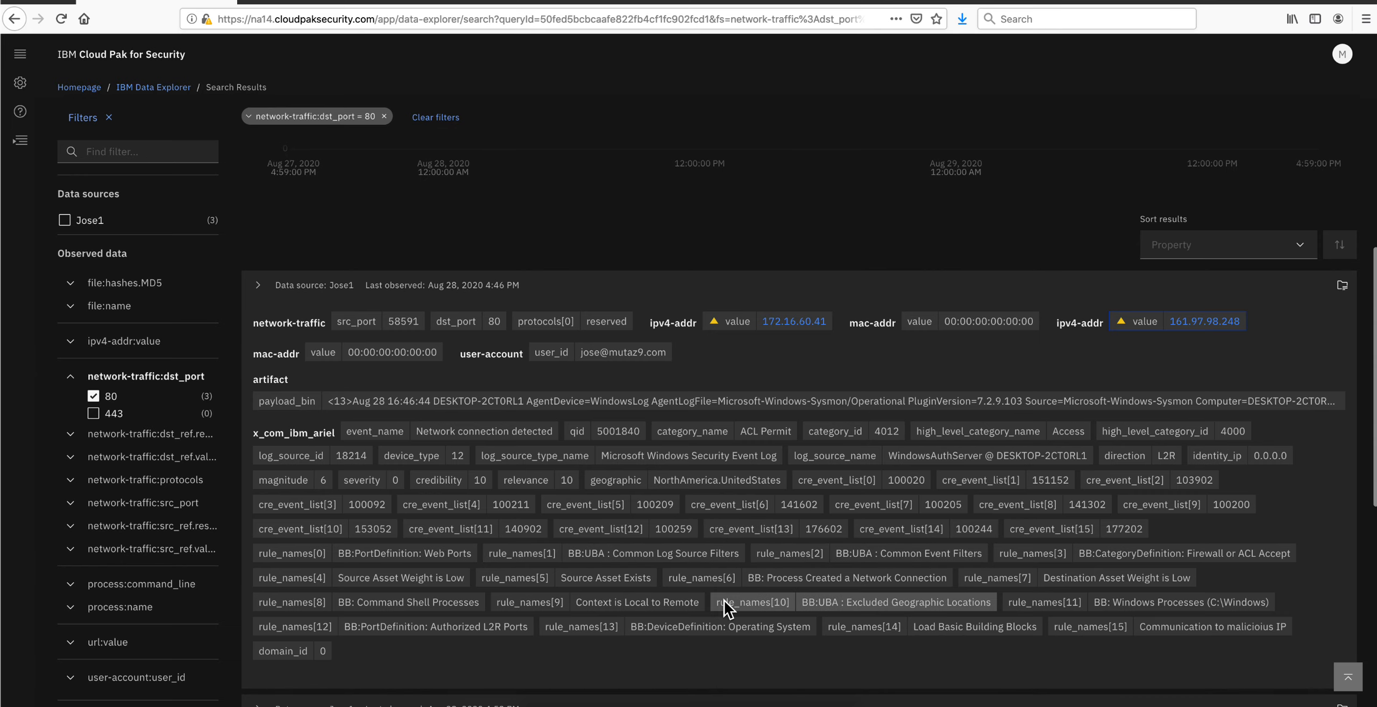
{"action": "scroll", "coordinate": [723, 600], "scroll_direction": "down", "scroll_amount": 3}
{"action": "scroll", "coordinate": [724, 600], "scroll_direction": "down", "scroll_amount": 2}
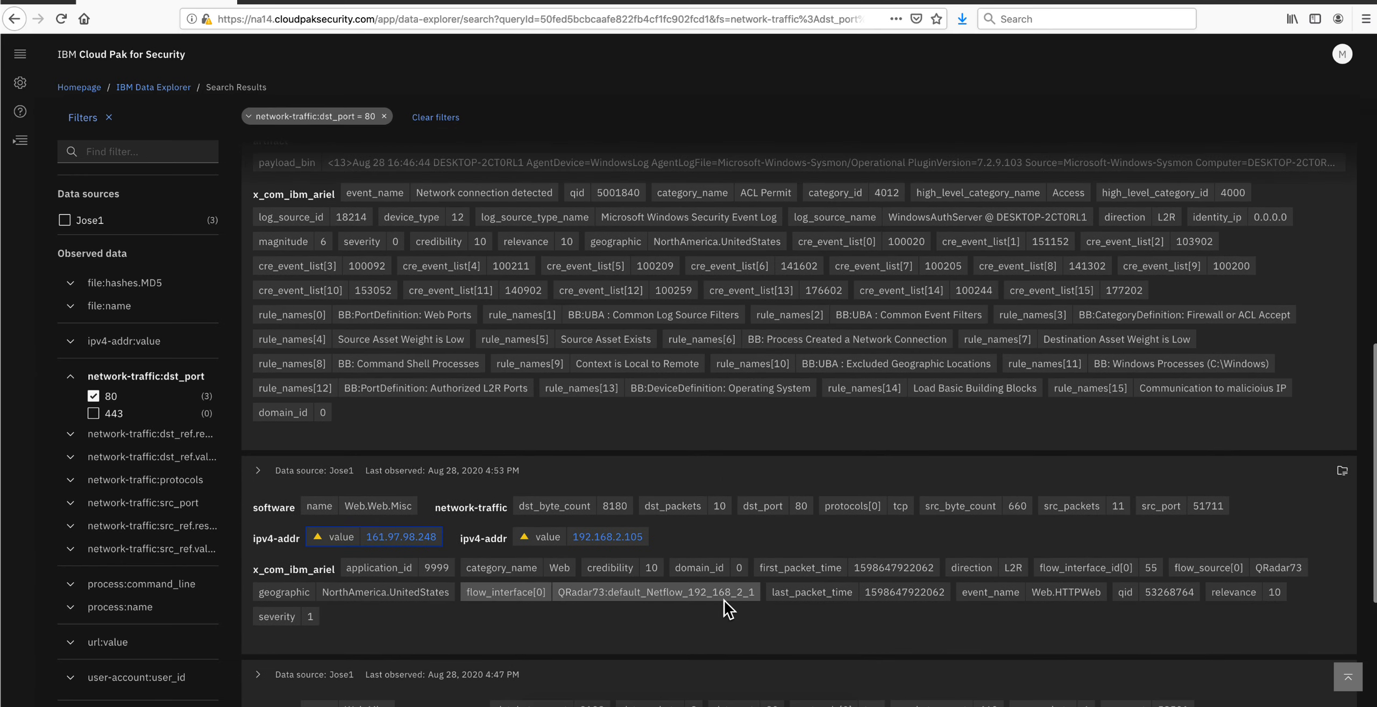
{"action": "scroll", "coordinate": [724, 600], "scroll_direction": "down", "scroll_amount": 2}
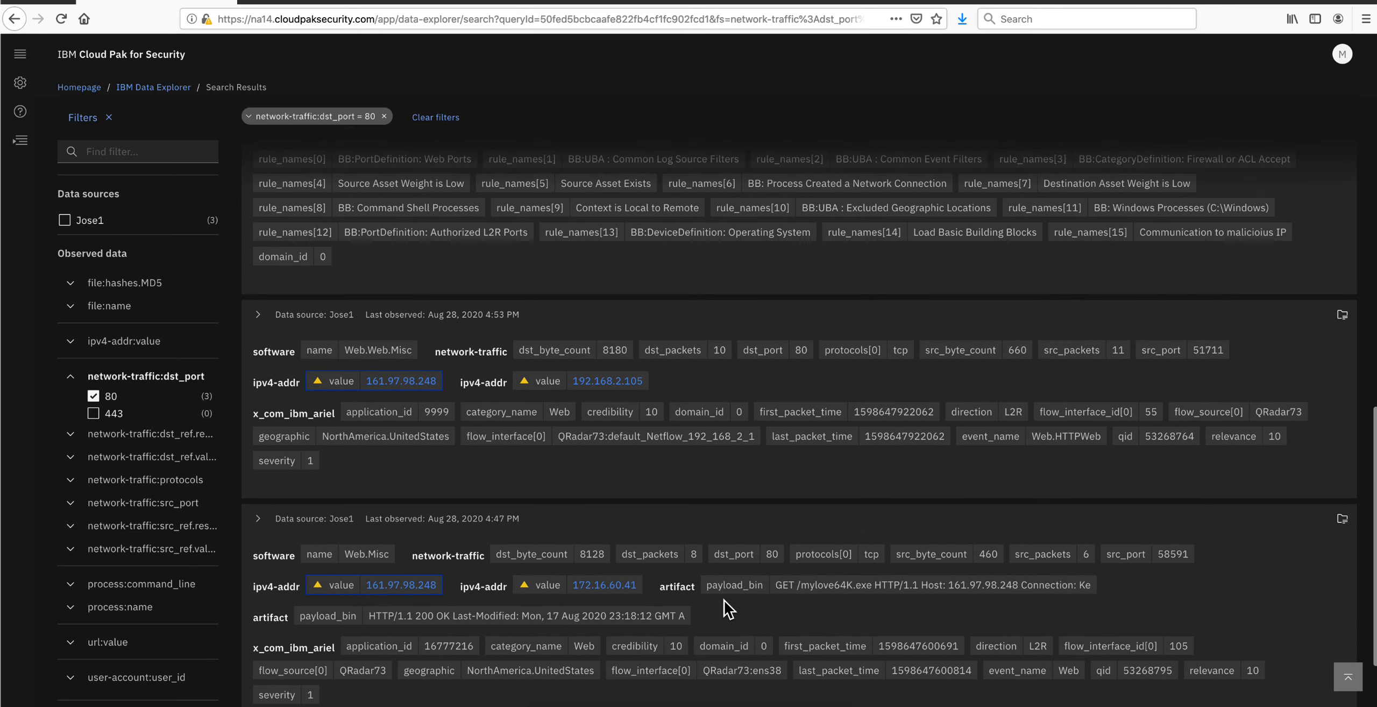
{"action": "left_click_drag", "start_coordinate": [1097, 585], "coordinate": [697, 587]}
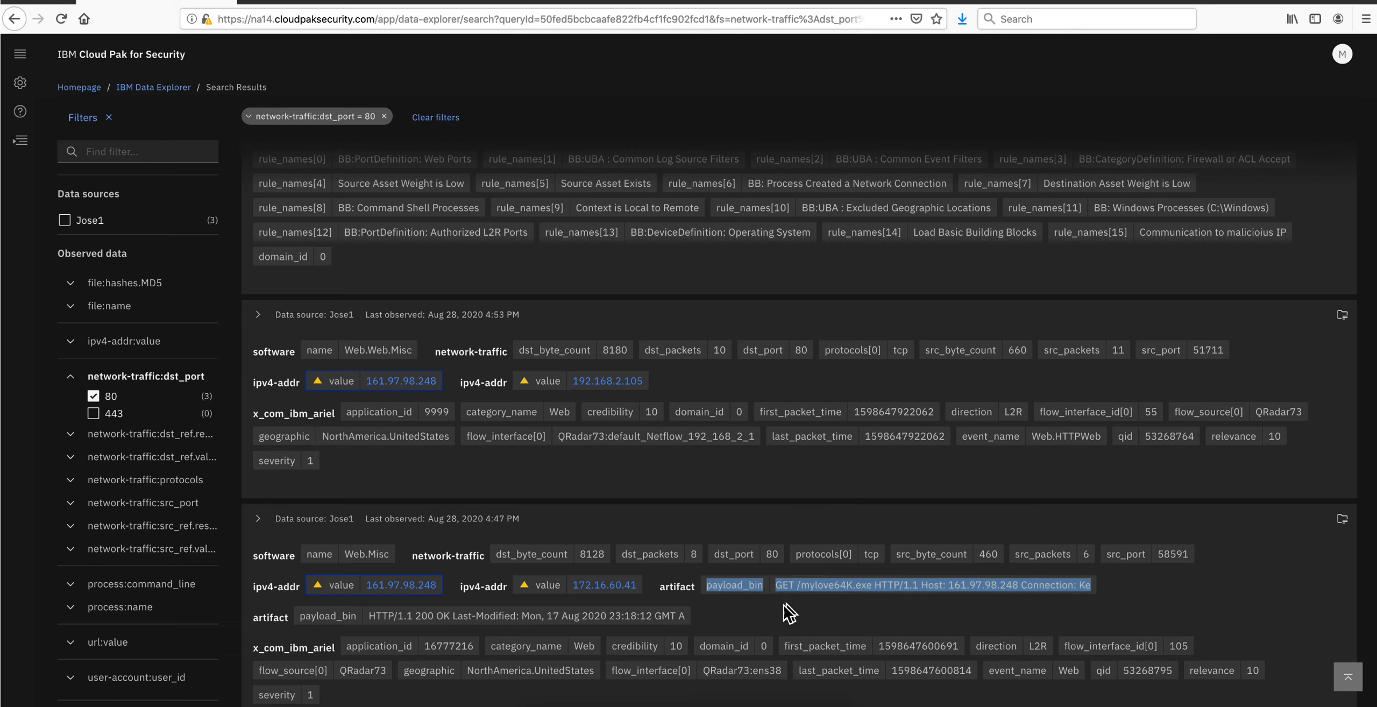
- View the X-Force details of IP address 161.97.98.248 from the 4:47 PM record and highlight its ASN owner
{"action": "left_click", "coordinate": [319, 587]}
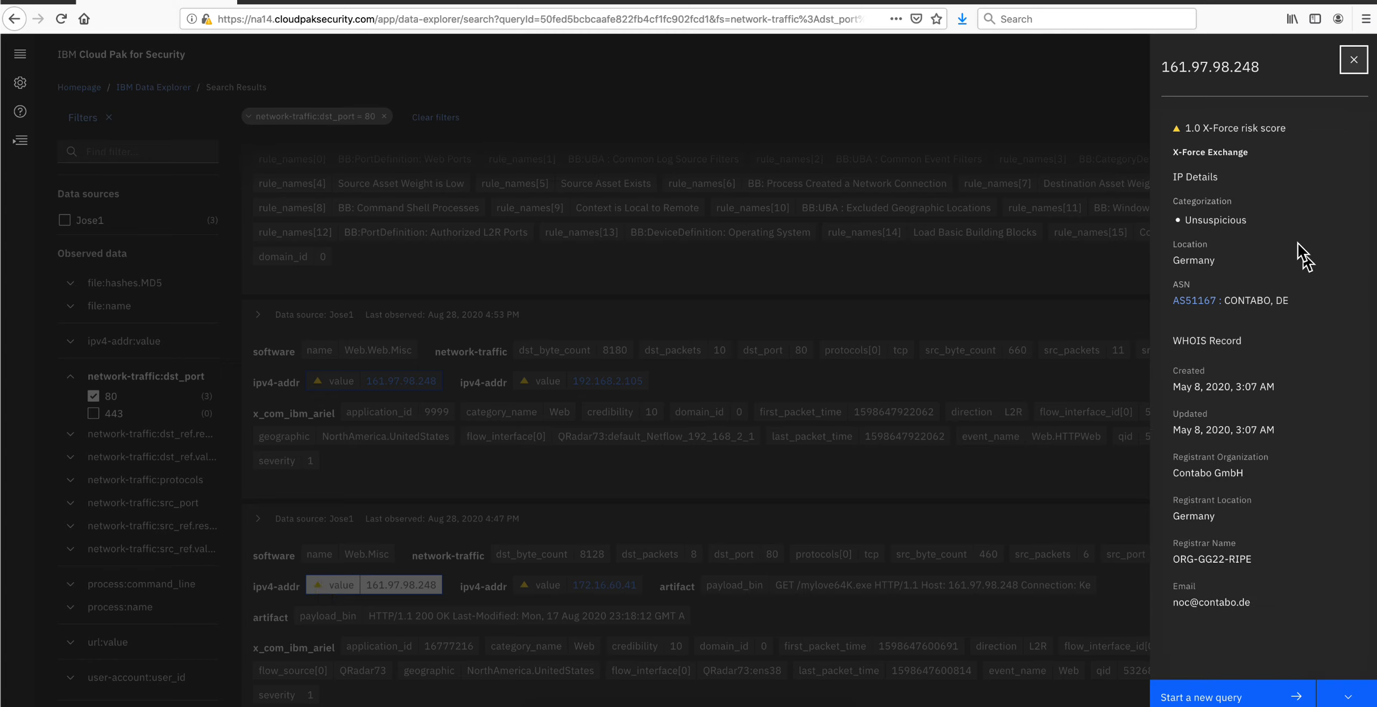
{"action": "left_click", "coordinate": [1225, 273]}
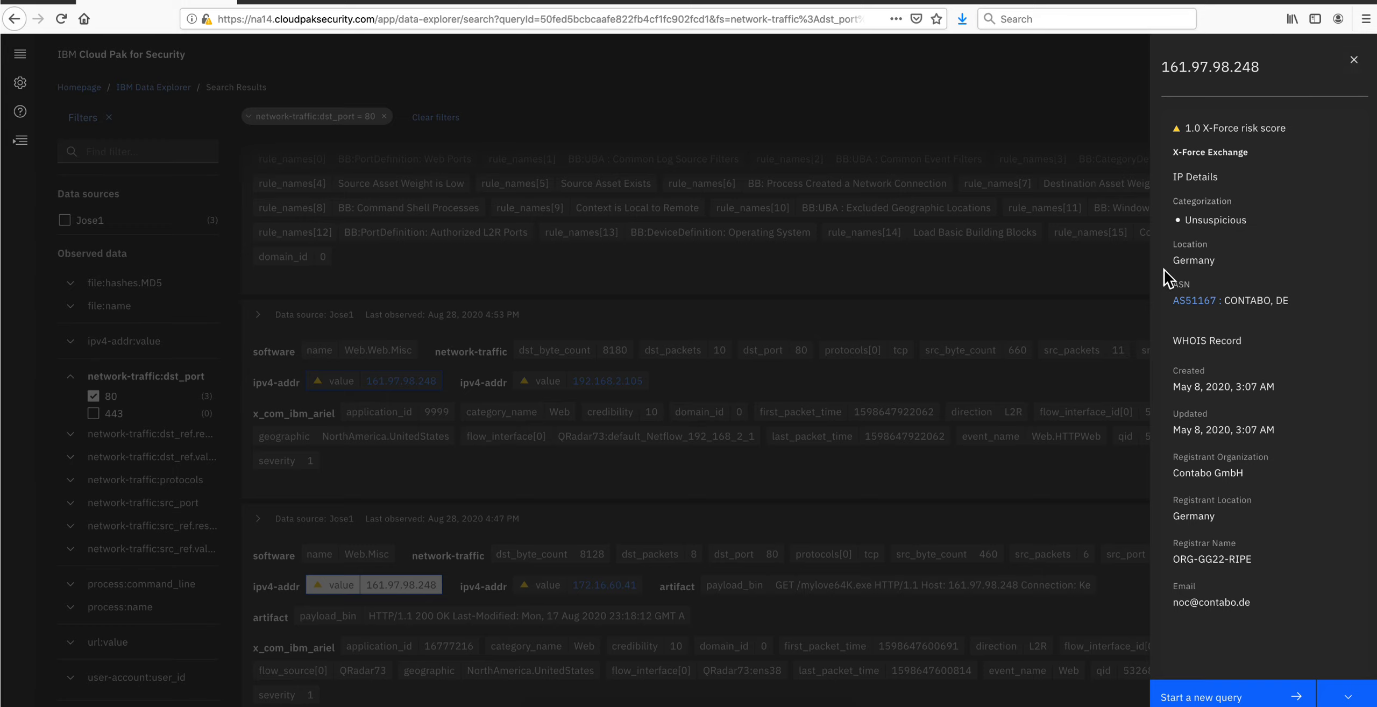
{"action": "left_click_drag", "start_coordinate": [1285, 299], "coordinate": [1225, 304]}
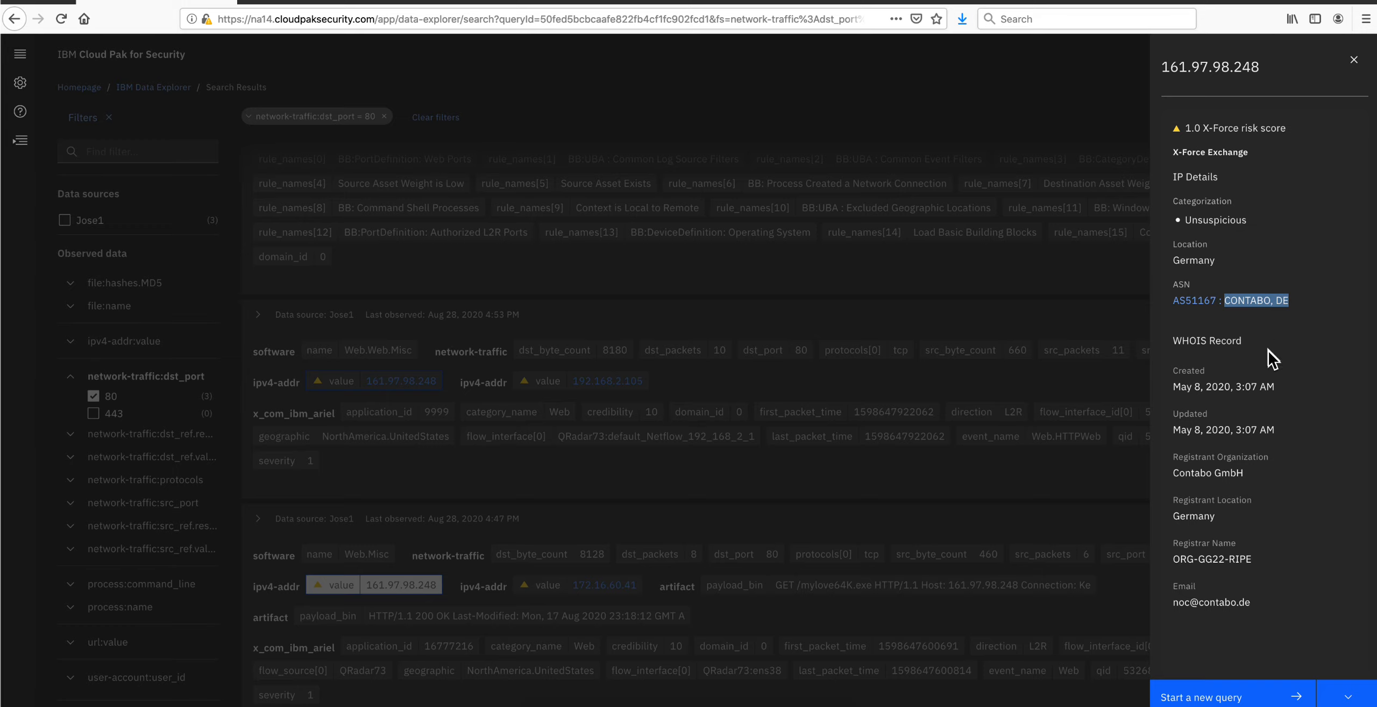